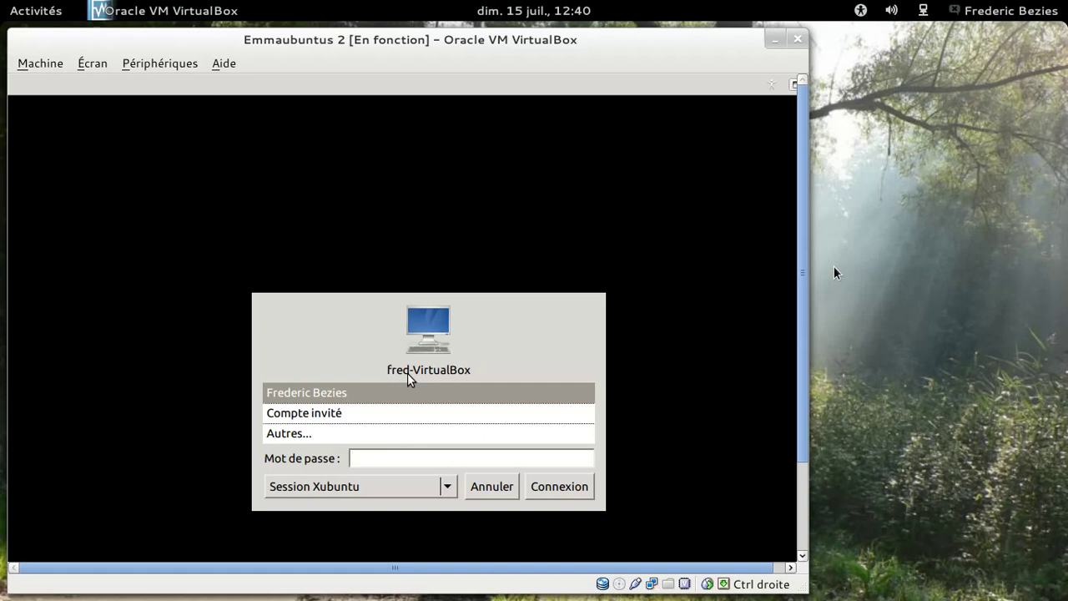
Switch the Emmabuntus 2 virtual machine to full screen and log in with the user password.
key(ctrl+f)
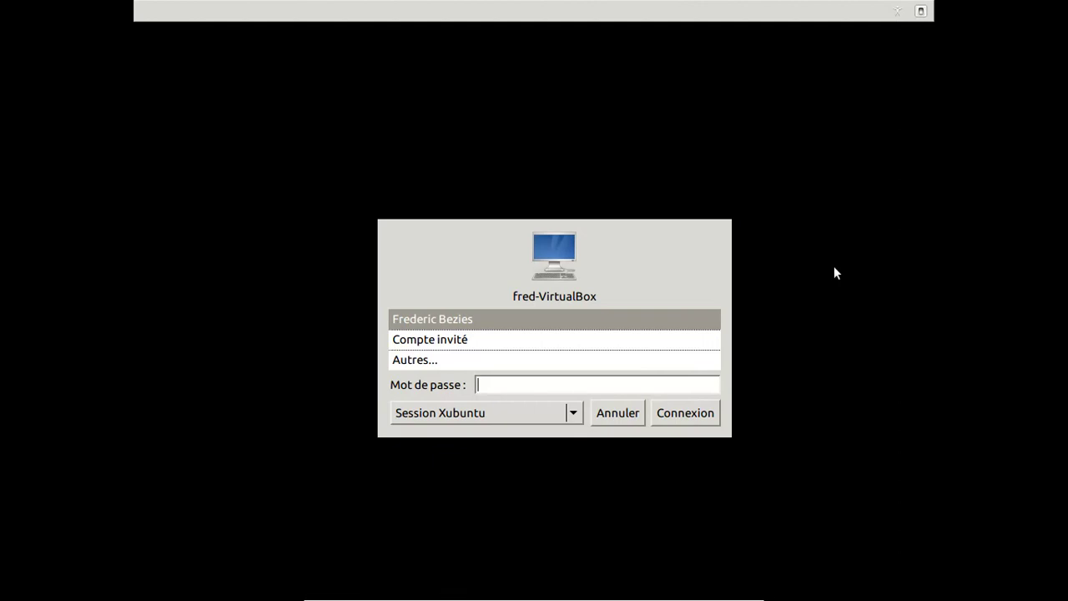
text(•••)
key(Return)
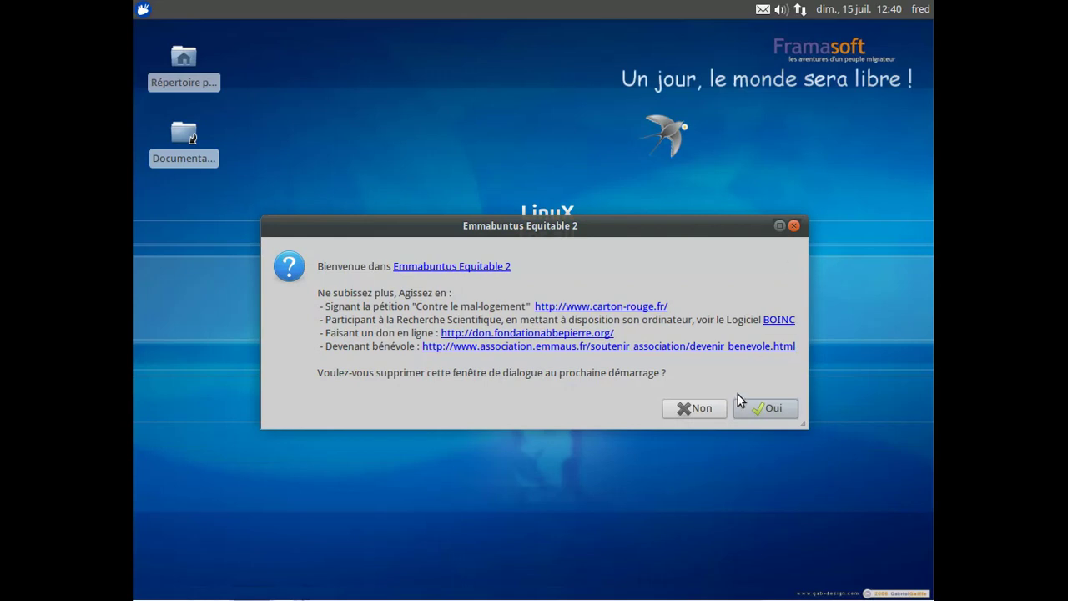
Answer Non in the Emmabuntus Equitable 2 welcome dialog to dismiss it.
click(706, 409)
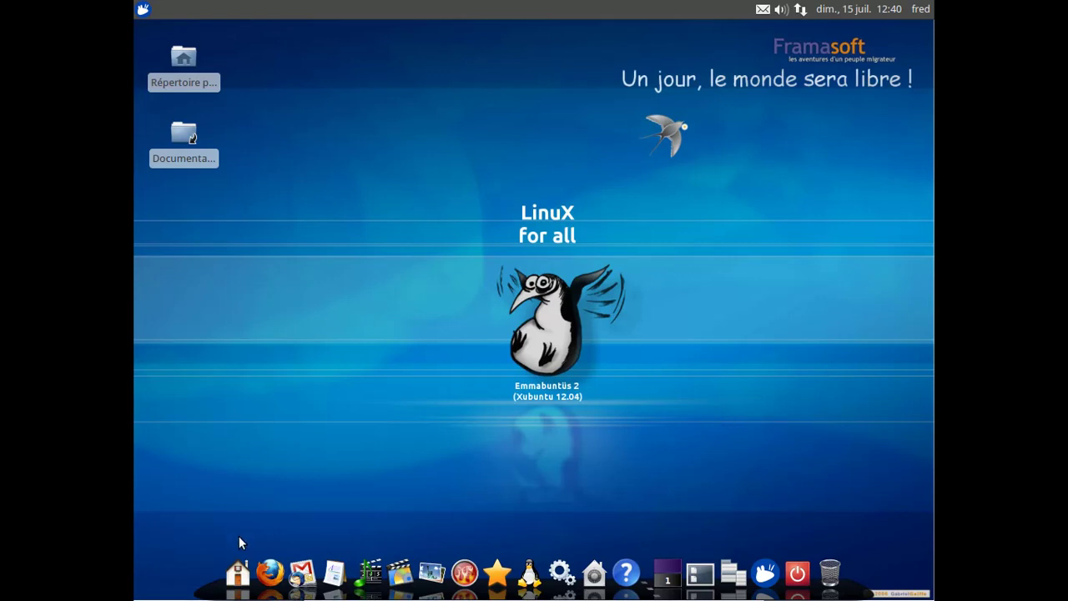
Browse the Communication, Bureautique, Audio, Photo, Gravure and Loisirs dock collections.
click(296, 578)
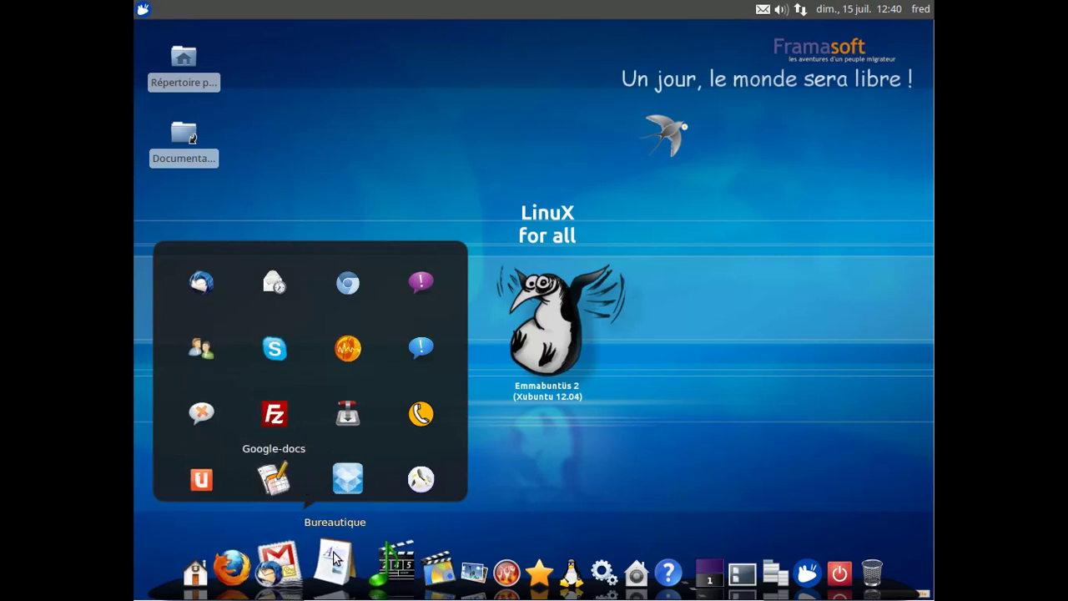
click(333, 558)
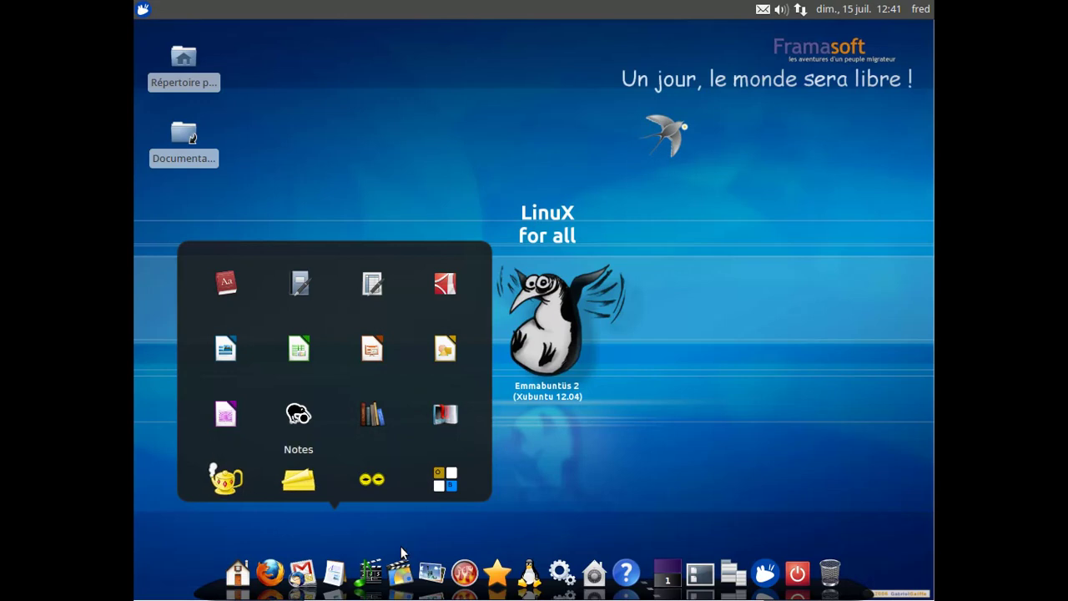
mouse_move(376, 559)
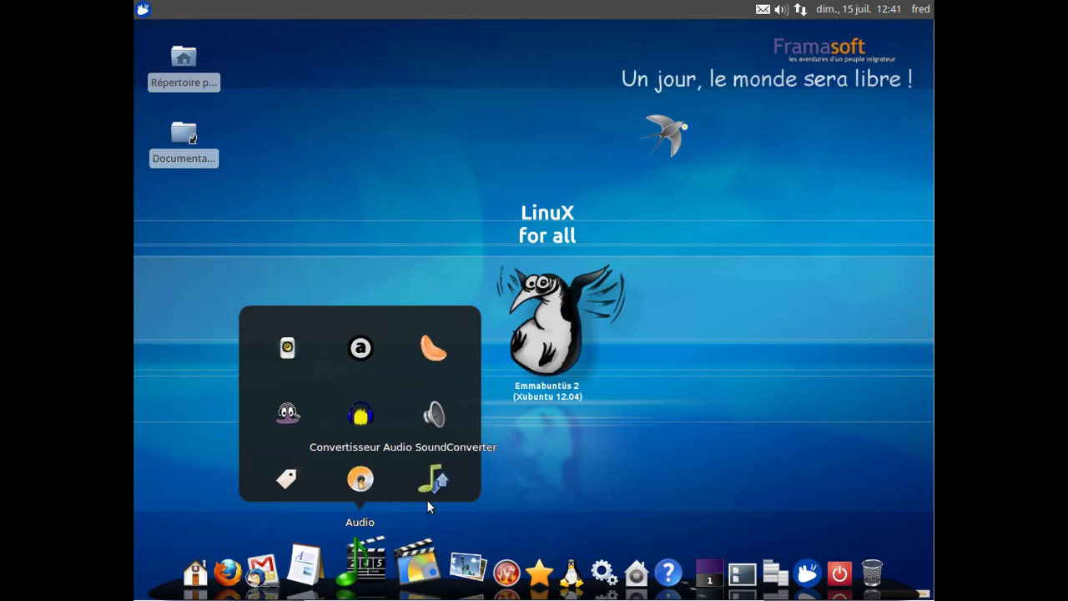
mouse_move(434, 558)
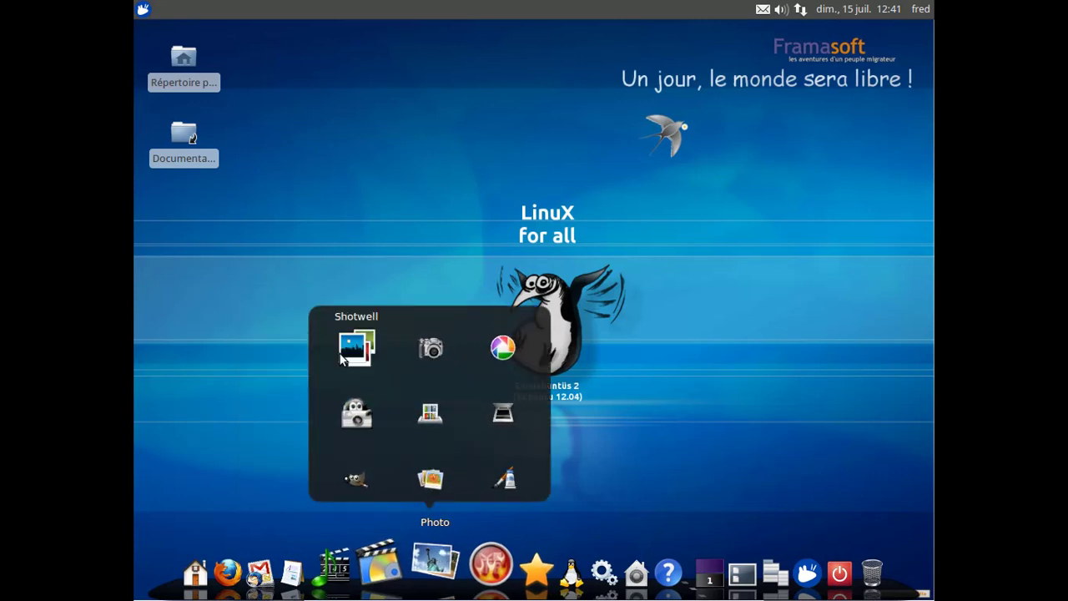
mouse_move(469, 555)
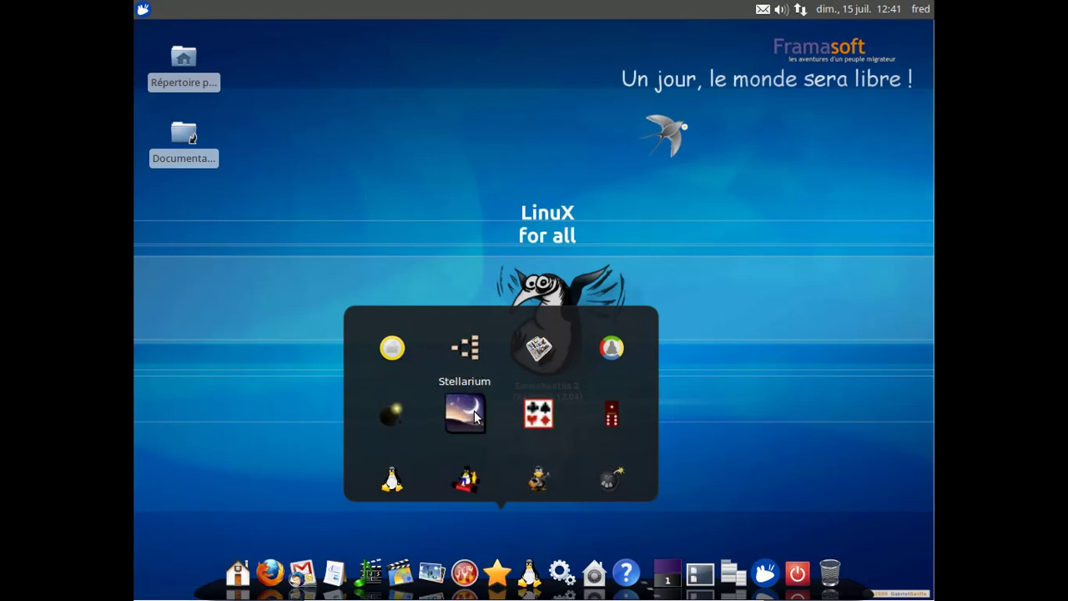
Browse the Utilitaires and Maintenance dock collections, then launch Firefox from the dock.
mouse_move(563, 567)
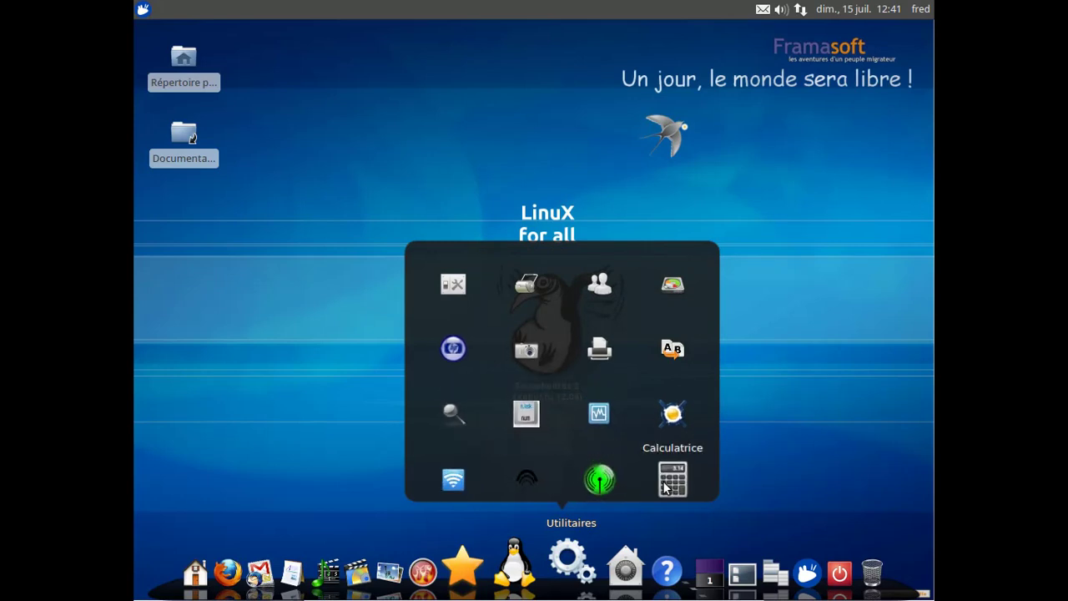
click(605, 571)
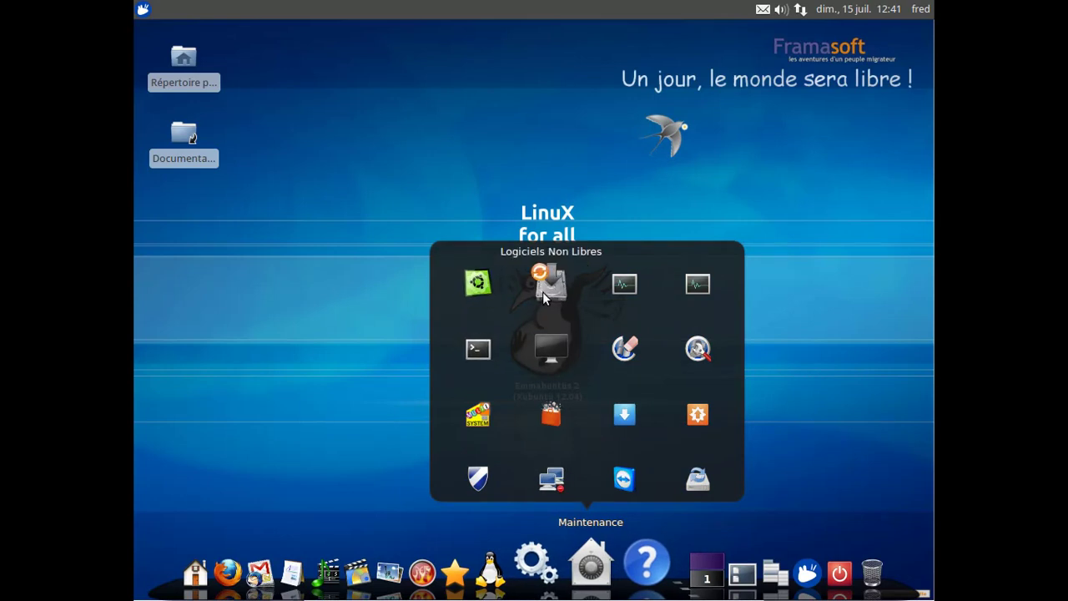
mouse_move(543, 298)
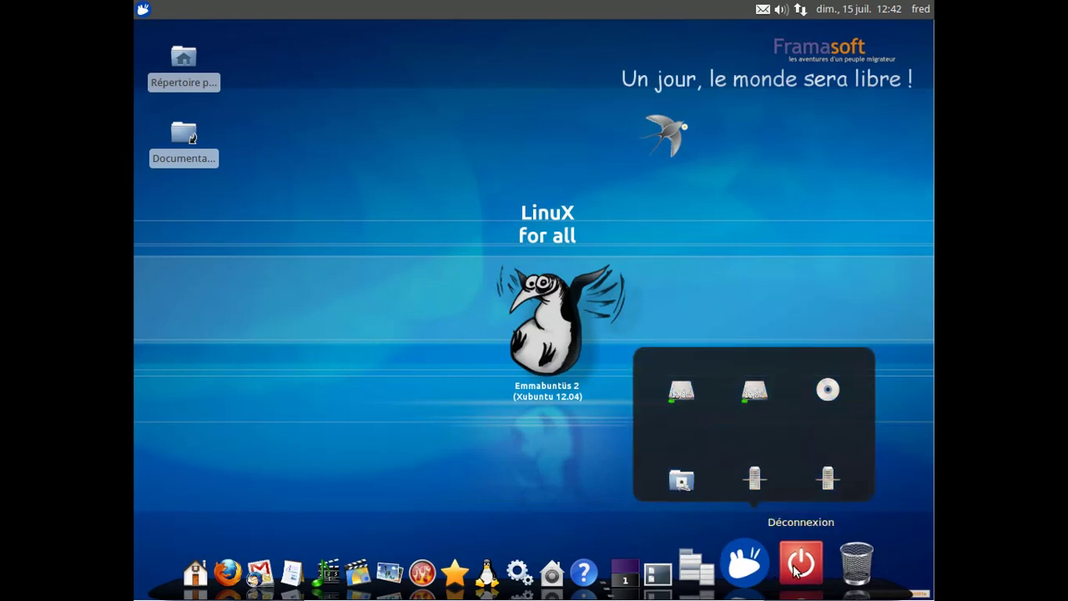
mouse_move(751, 564)
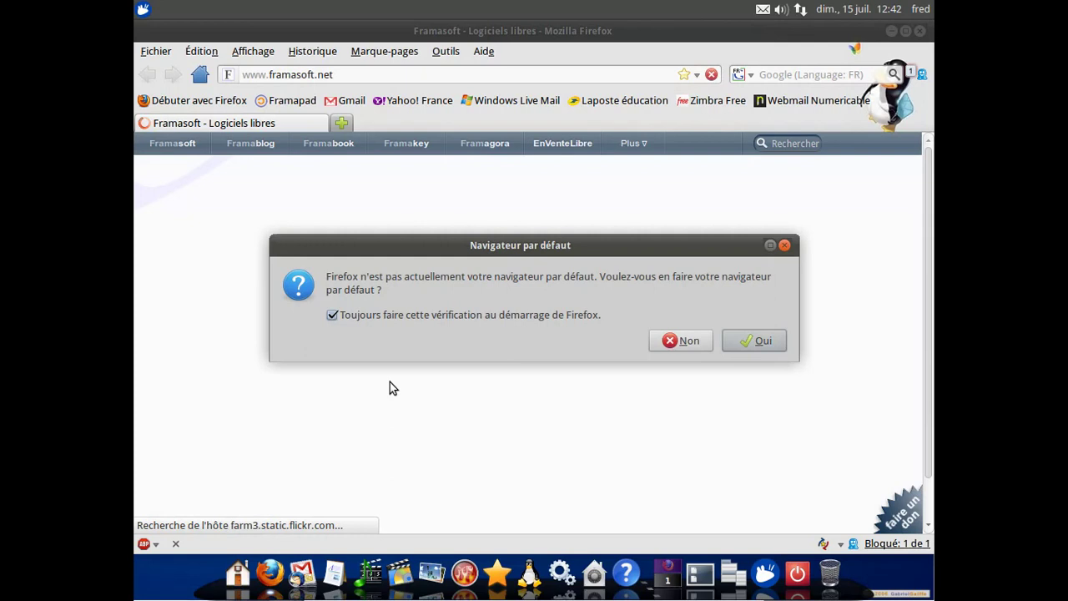
Make Firefox the default browser and check its version in À propos de Firefox.
click(751, 338)
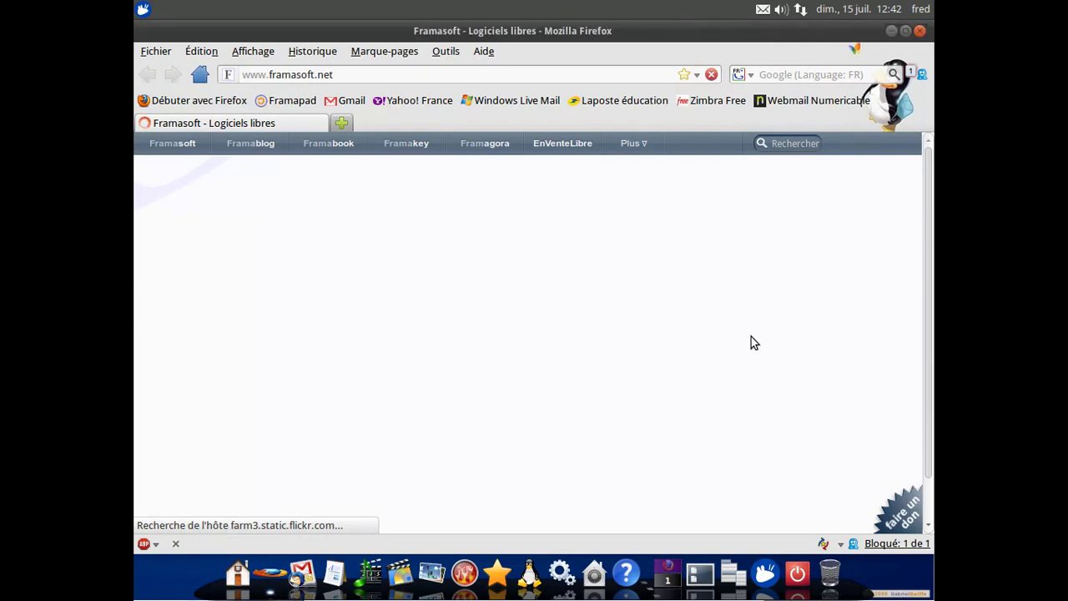
click(489, 50)
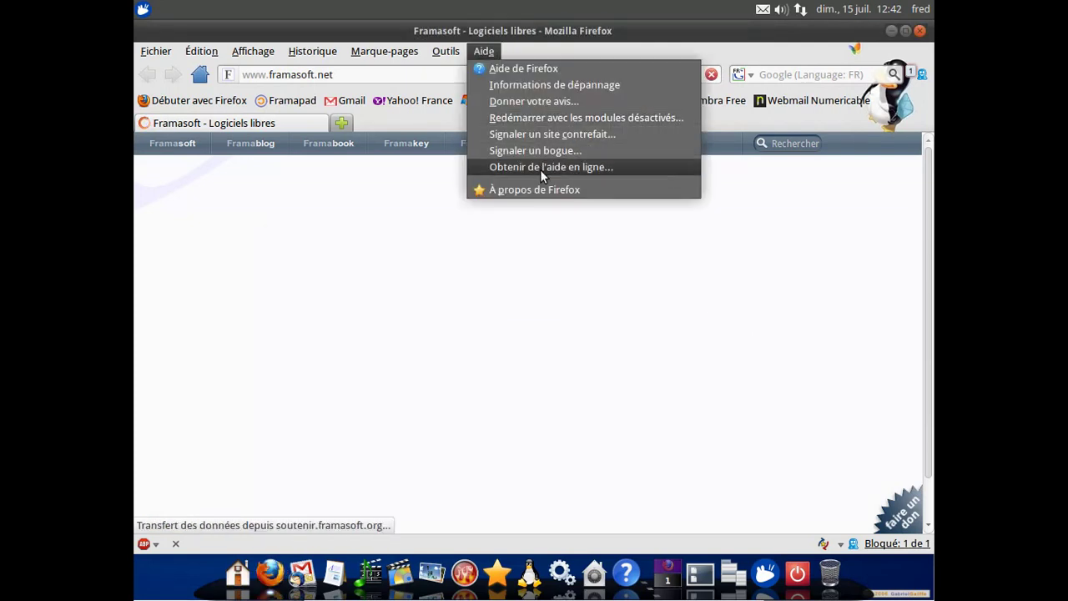
click(548, 190)
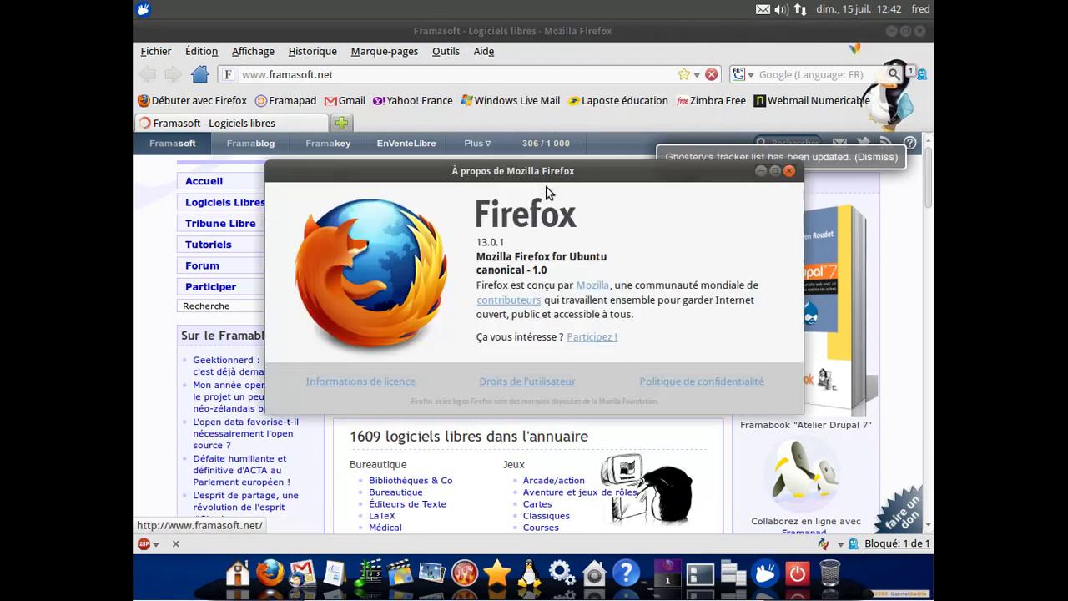
click(789, 171)
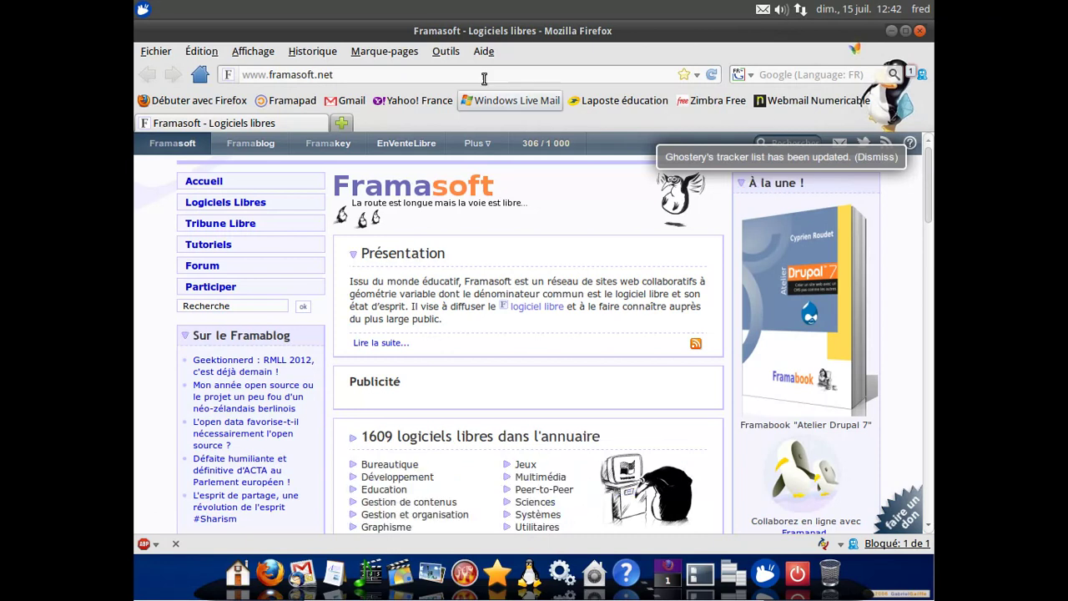
Set Barre des onglets au-dessus to move the tab strip above the address bar, then close Firefox.
click(446, 52)
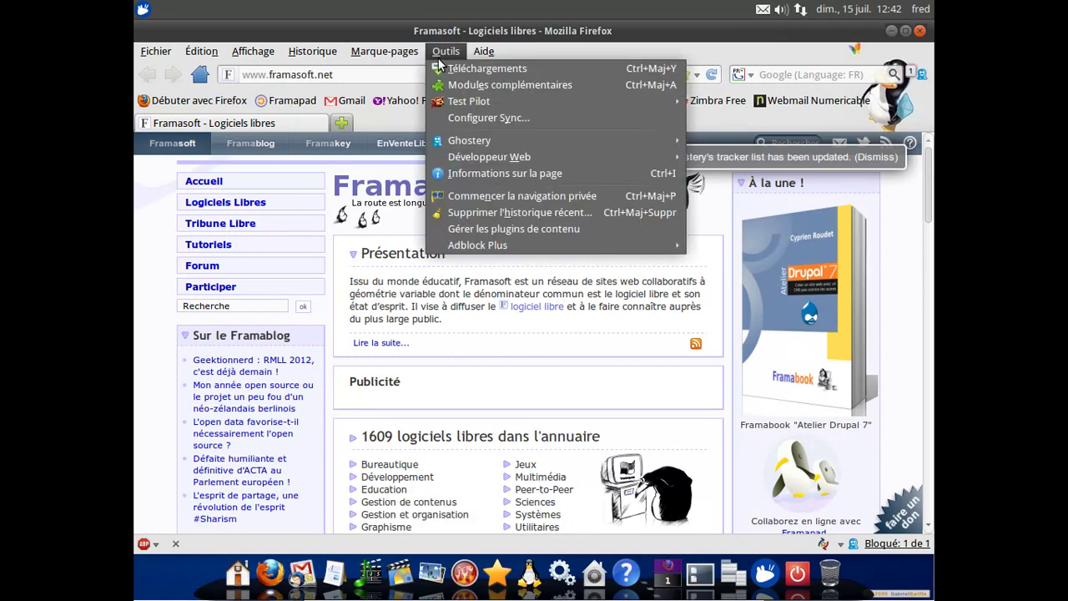
mouse_move(188, 59)
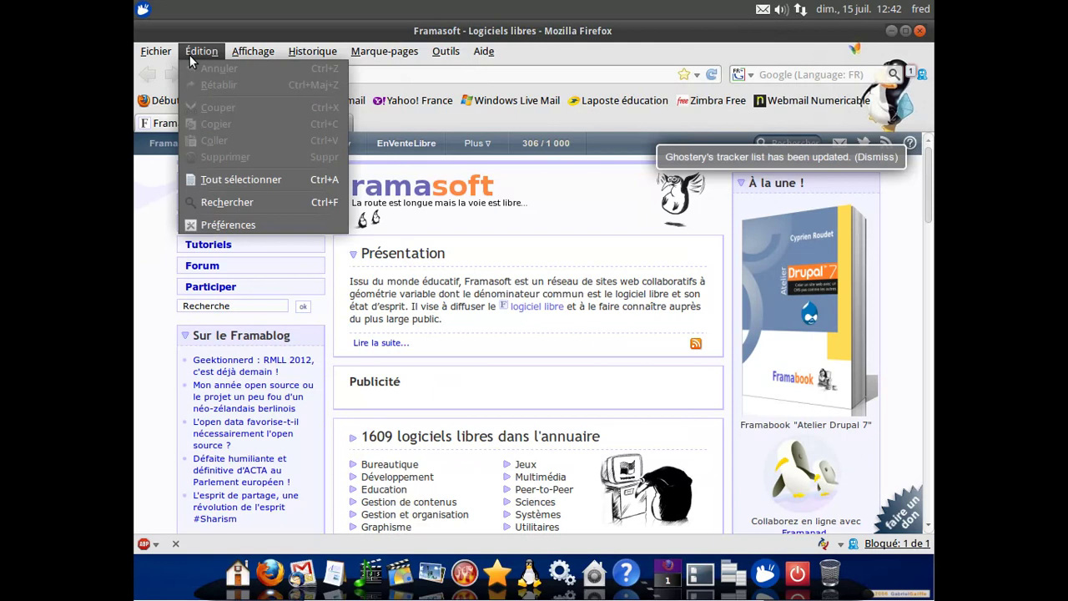
mouse_move(261, 60)
mouse_move(287, 75)
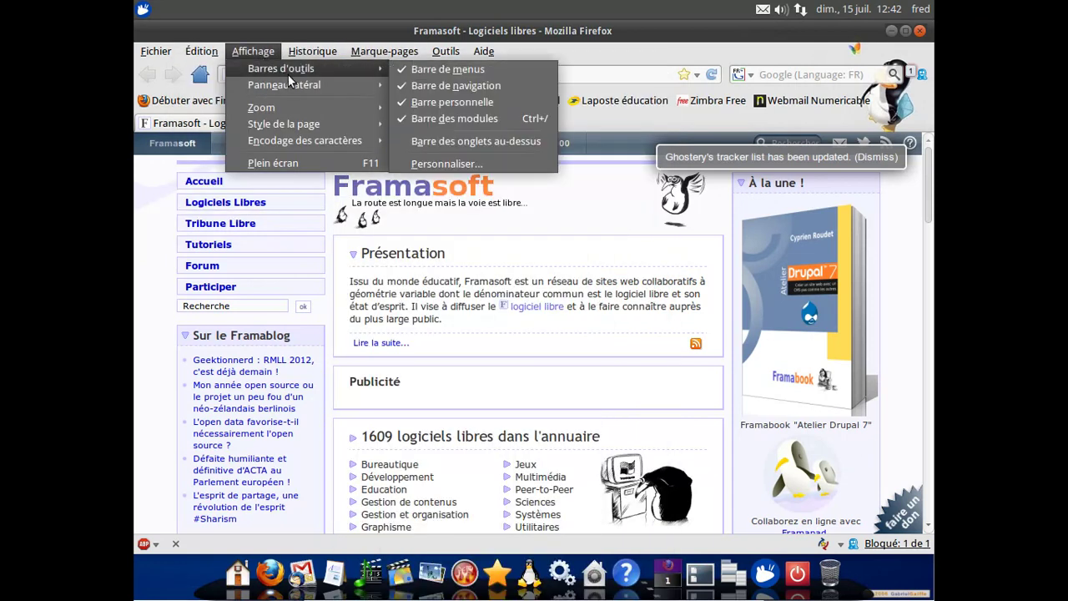
click(425, 142)
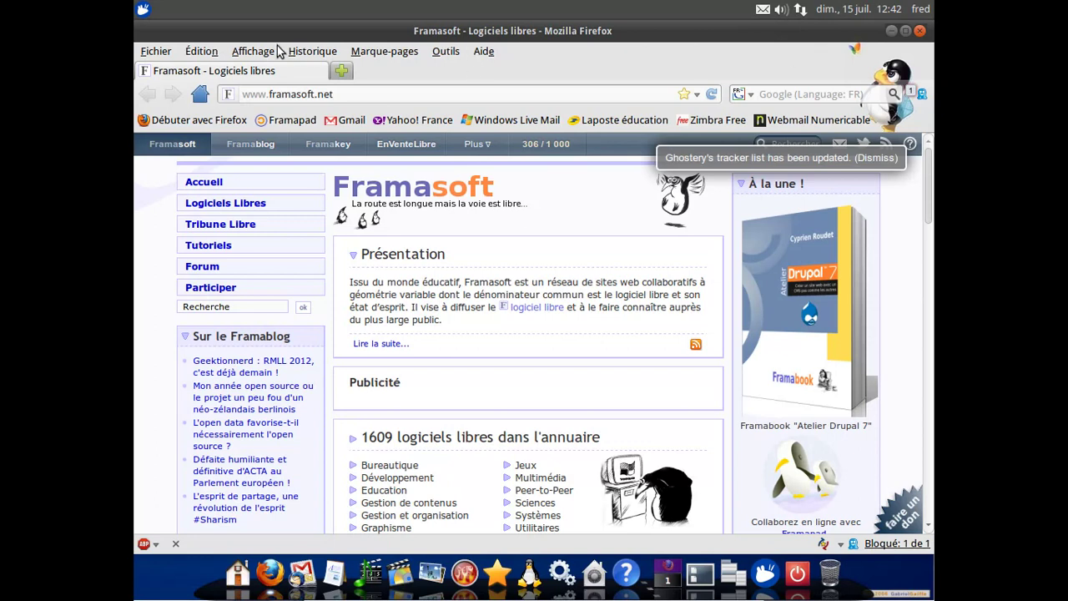
click(919, 31)
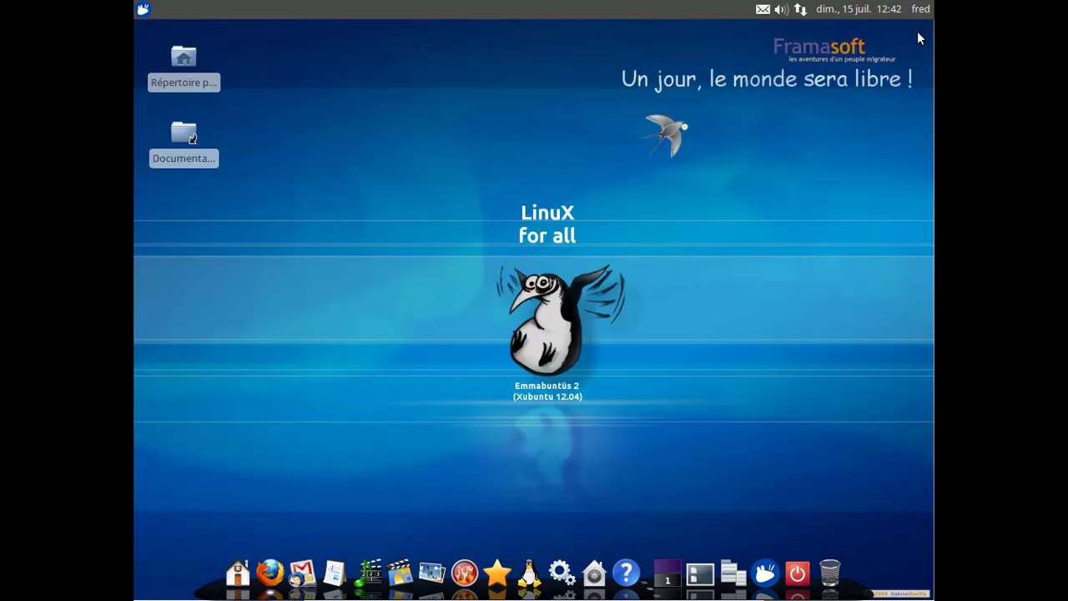
Launch LibreOffice Writer, confirm version 3.5.3.2 in À propos de LibreOffice, then close it.
click(328, 568)
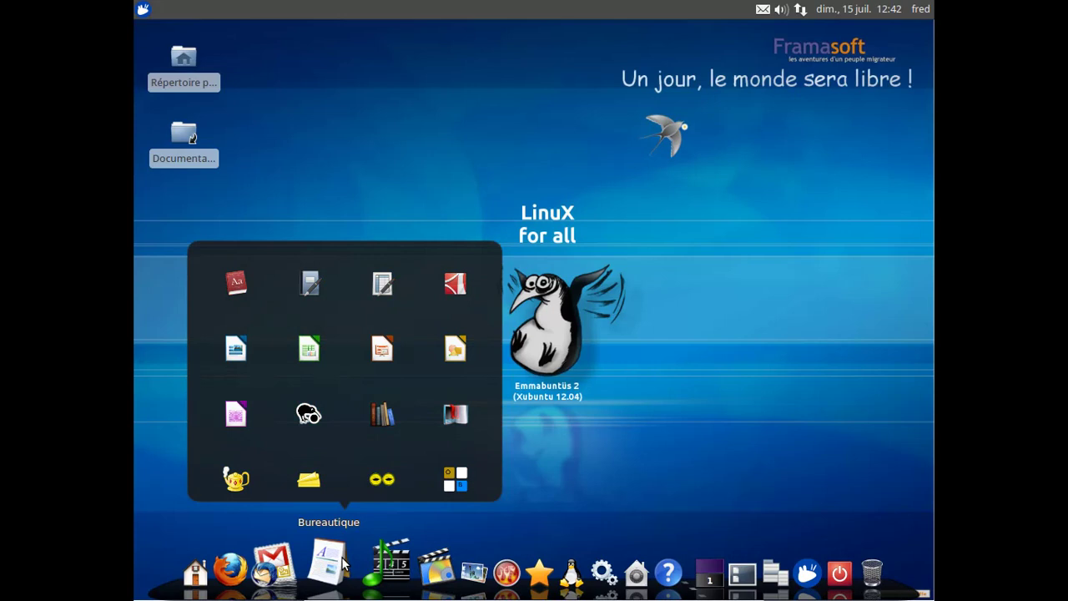
click(236, 355)
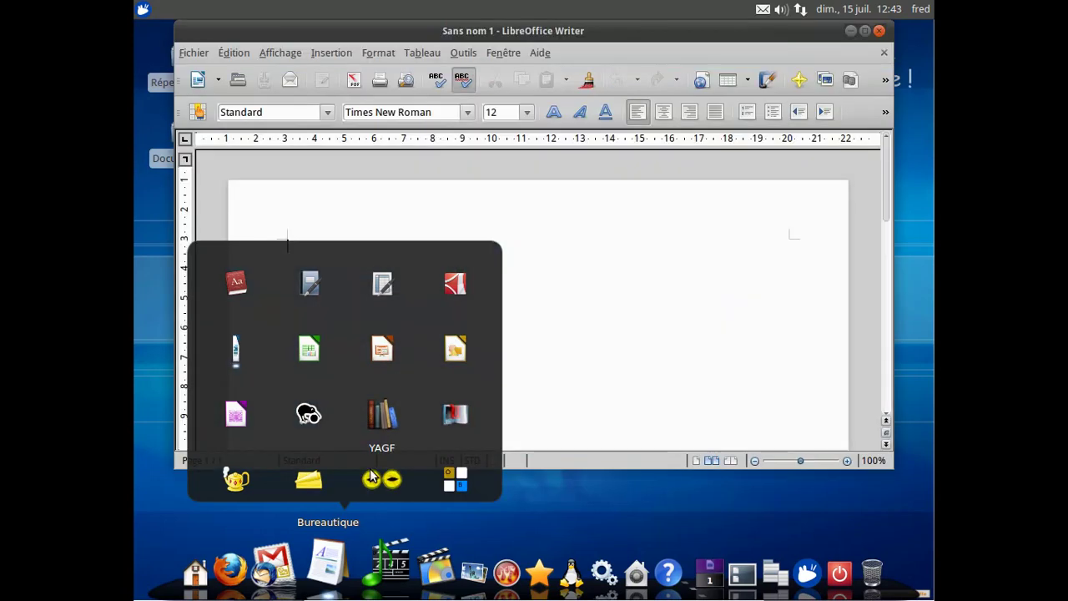
click(556, 250)
click(539, 52)
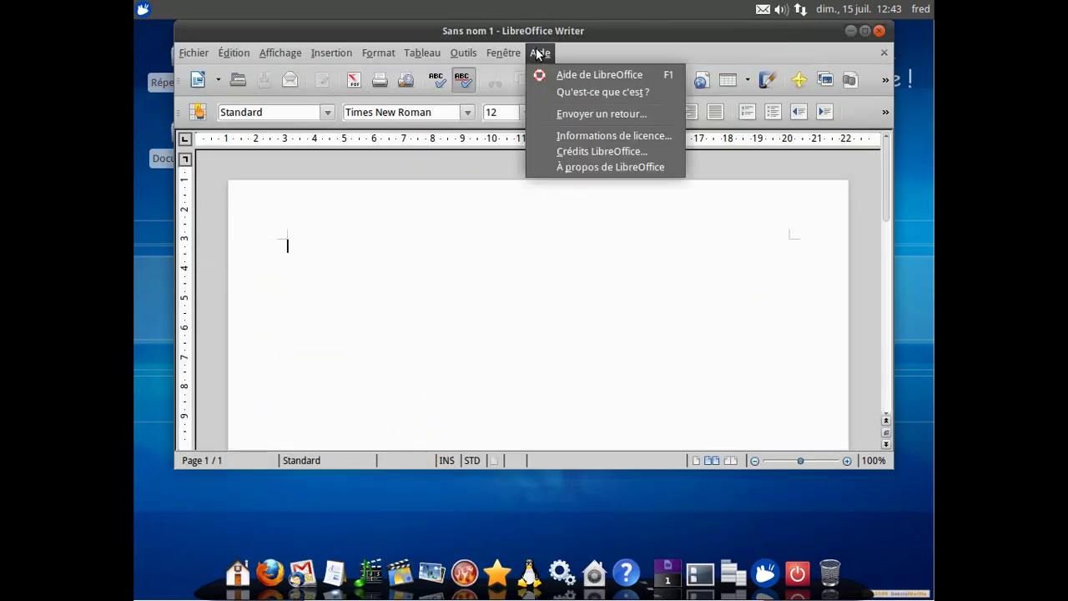
click(548, 167)
click(480, 393)
click(879, 32)
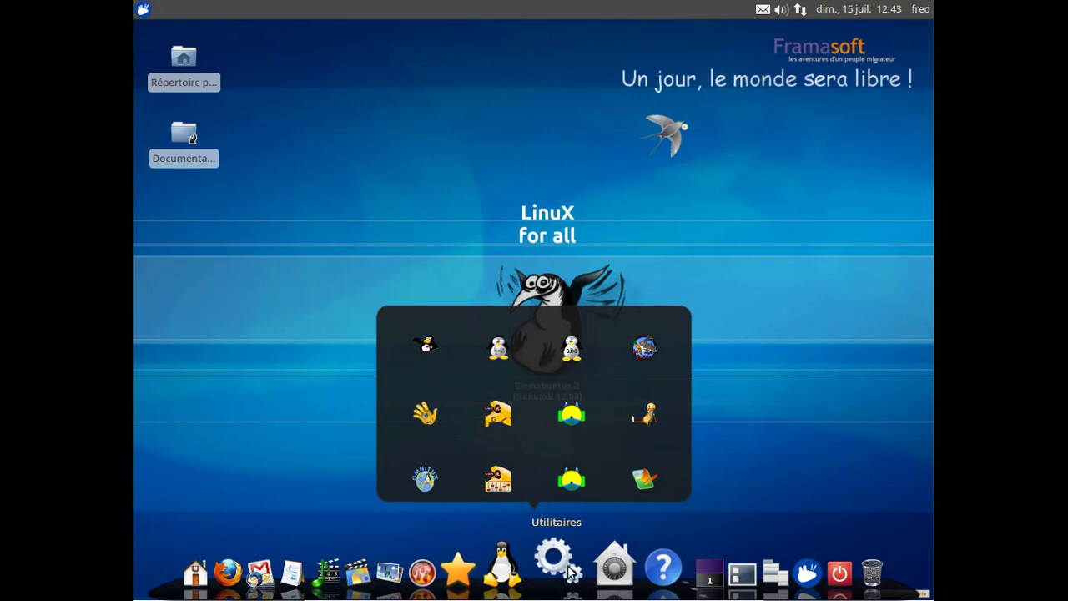
Launch Configuration du pare-feu and Bloqueur de domaine from Maintenance, authenticating with the administrator password.
mouse_move(571, 570)
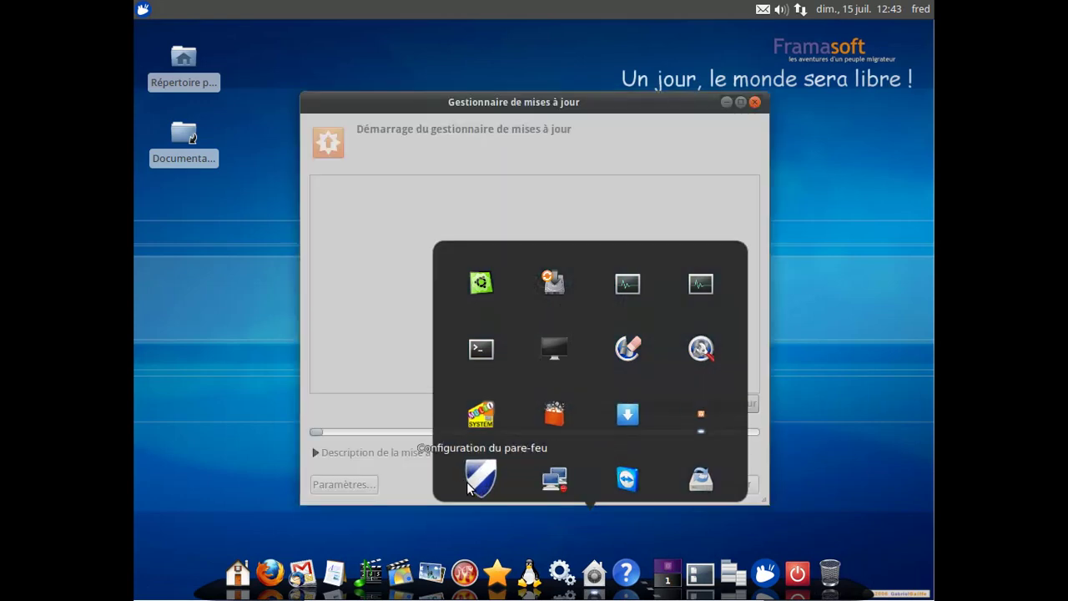
click(472, 480)
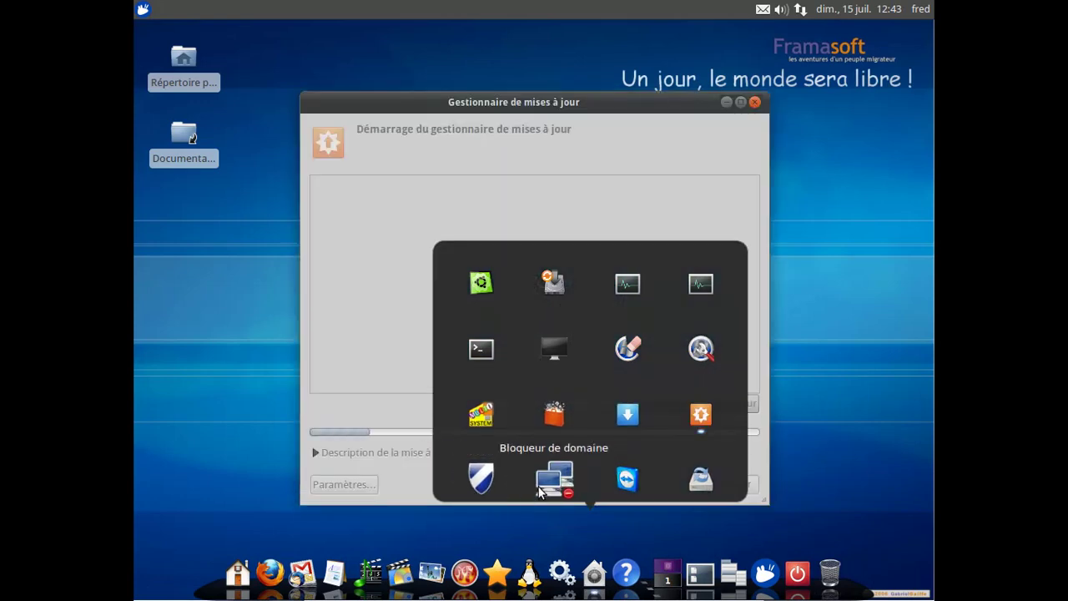
click(544, 486)
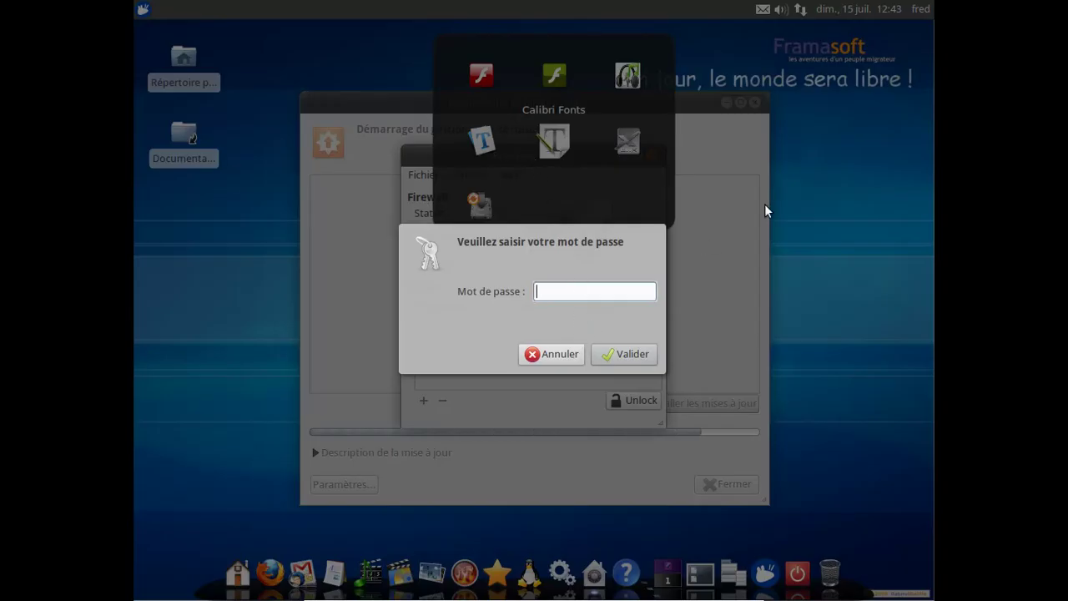
text(•••••••)
key(Return)
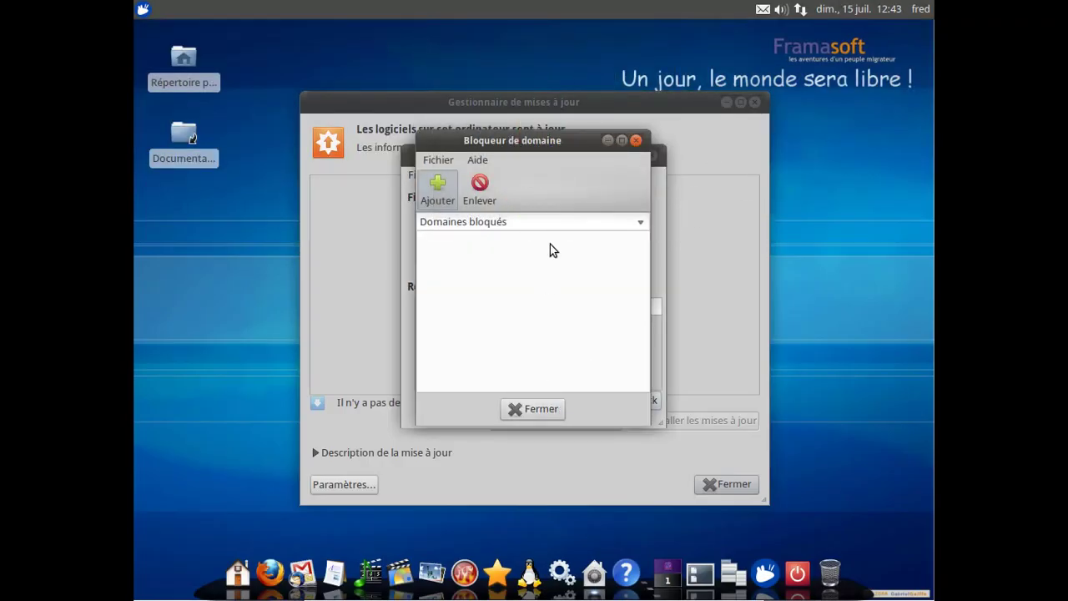
click(478, 159)
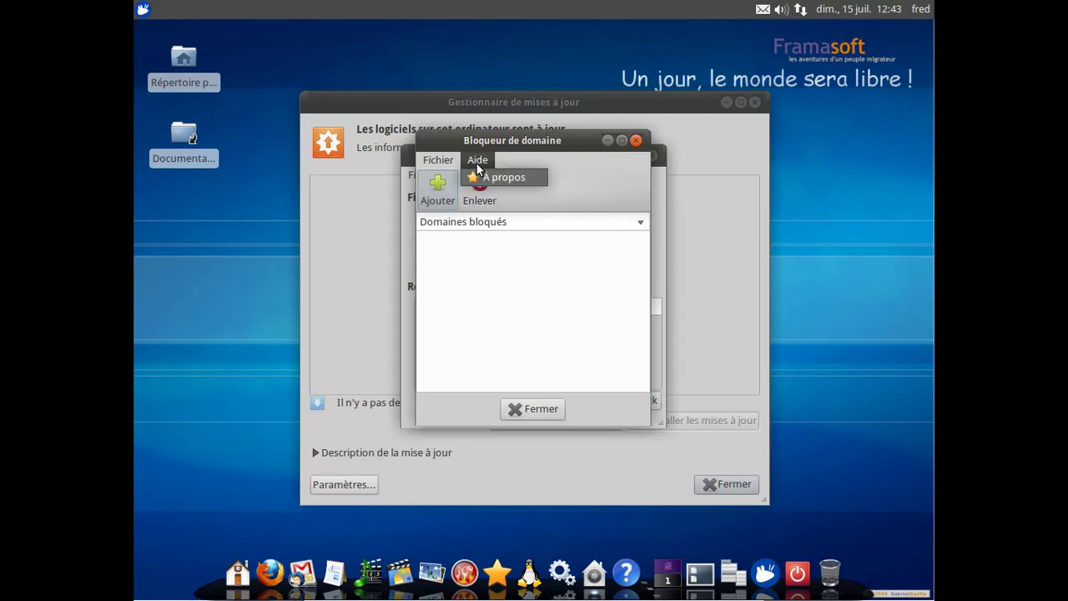
click(493, 178)
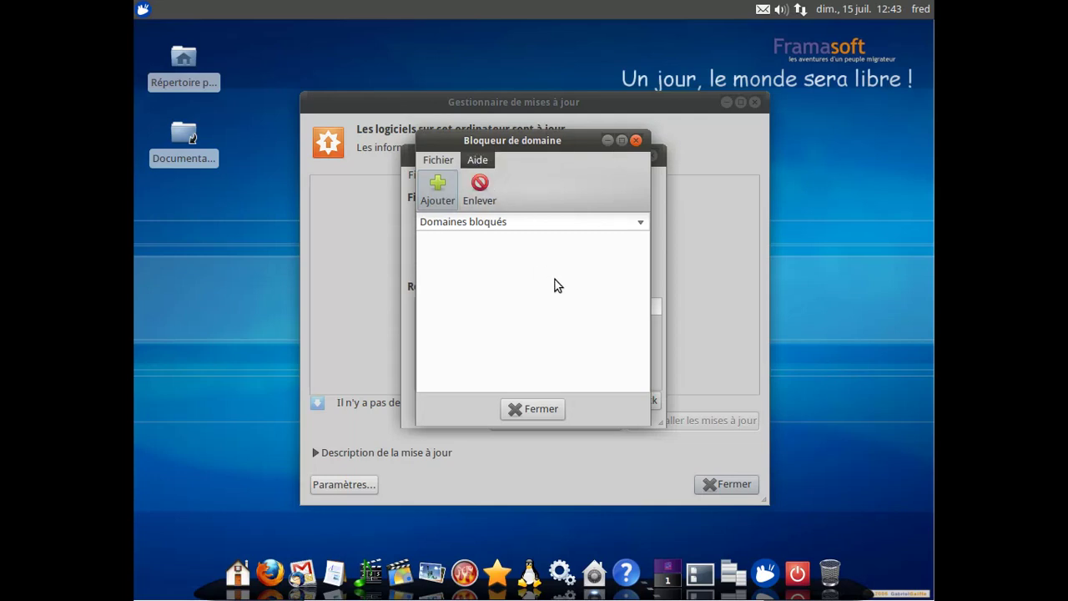
click(602, 347)
click(442, 189)
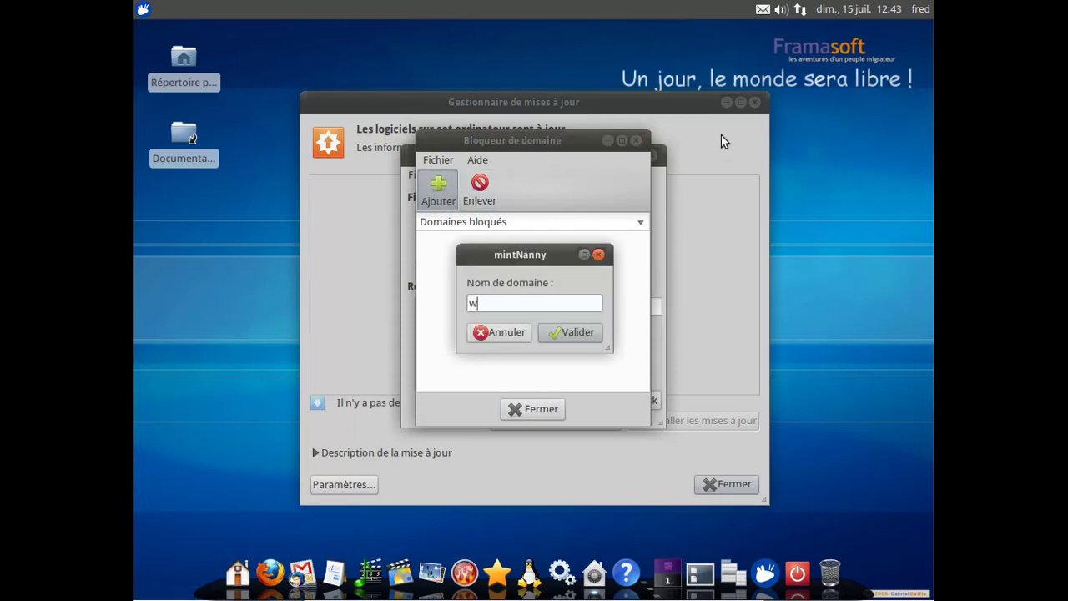
text(www.microsoft.com)
click(590, 333)
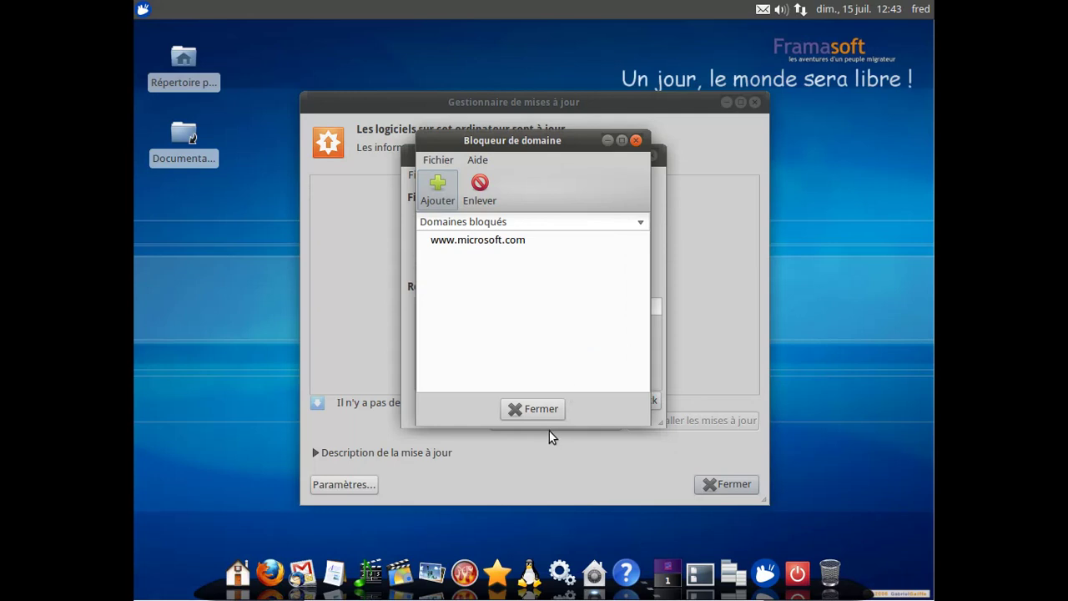
click(537, 409)
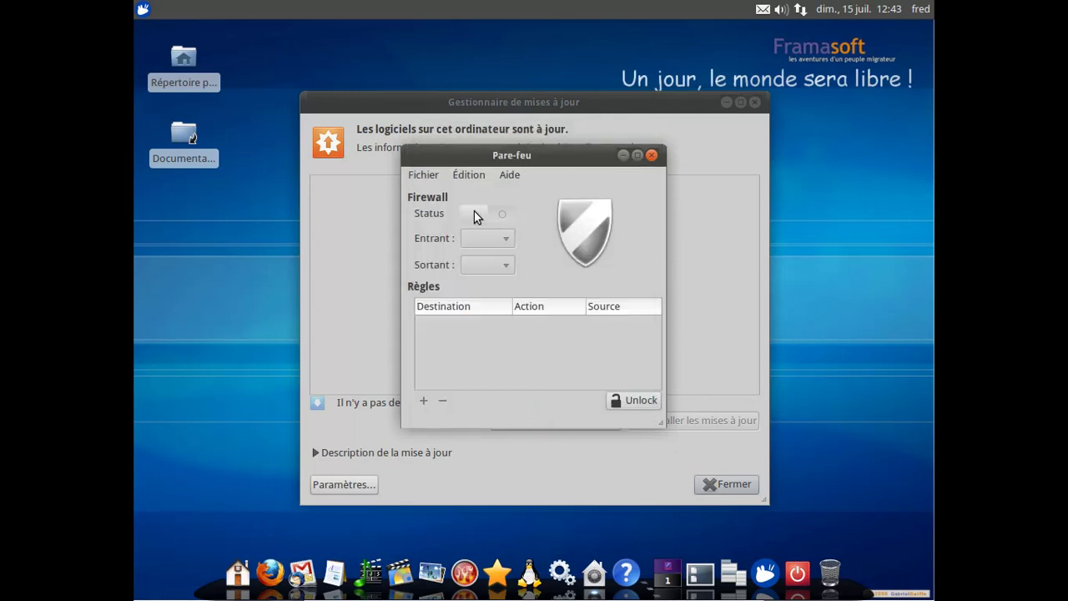
Unlock the Pare-feu settings with the administrator password.
click(440, 174)
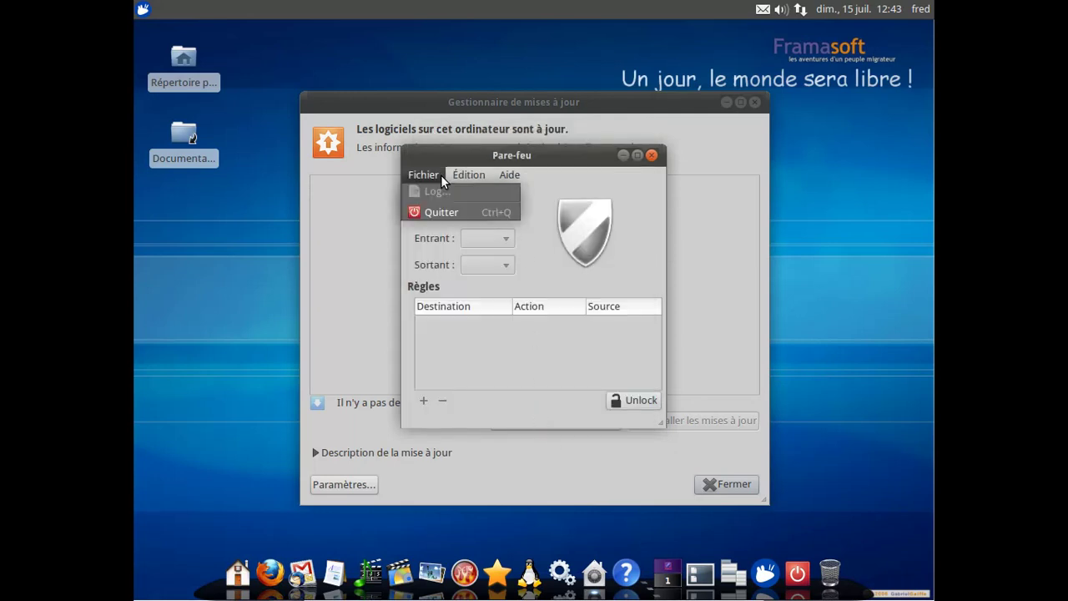
click(516, 177)
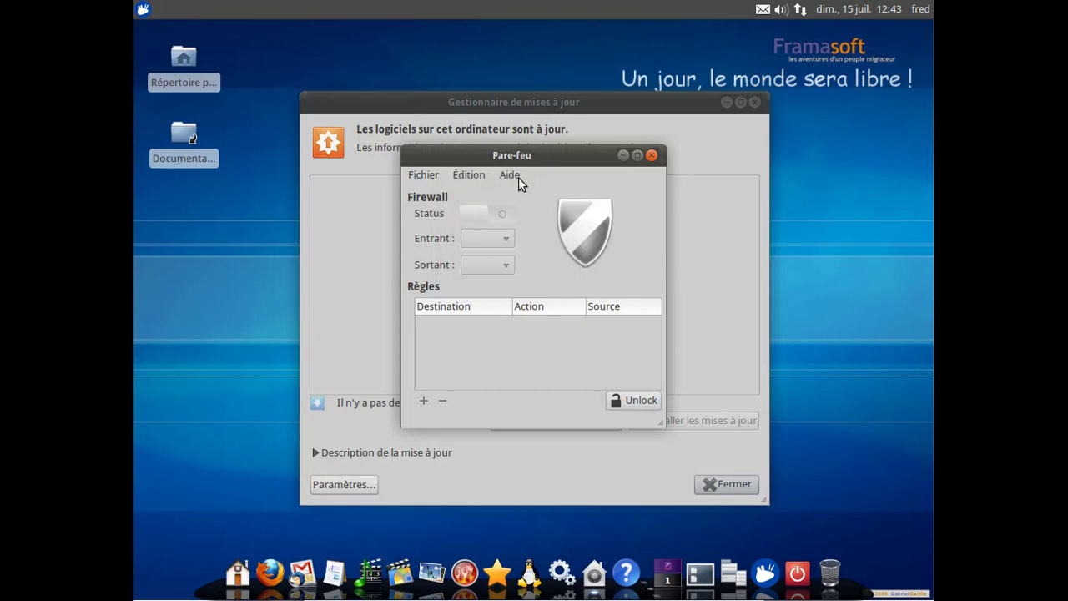
click(638, 399)
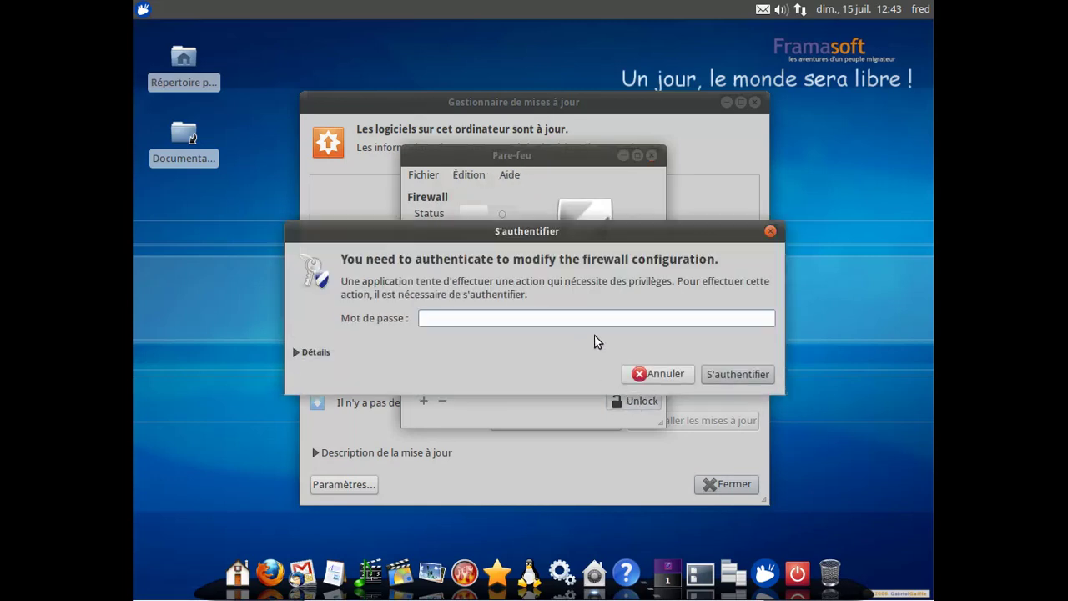
text(*****)
key(Return)
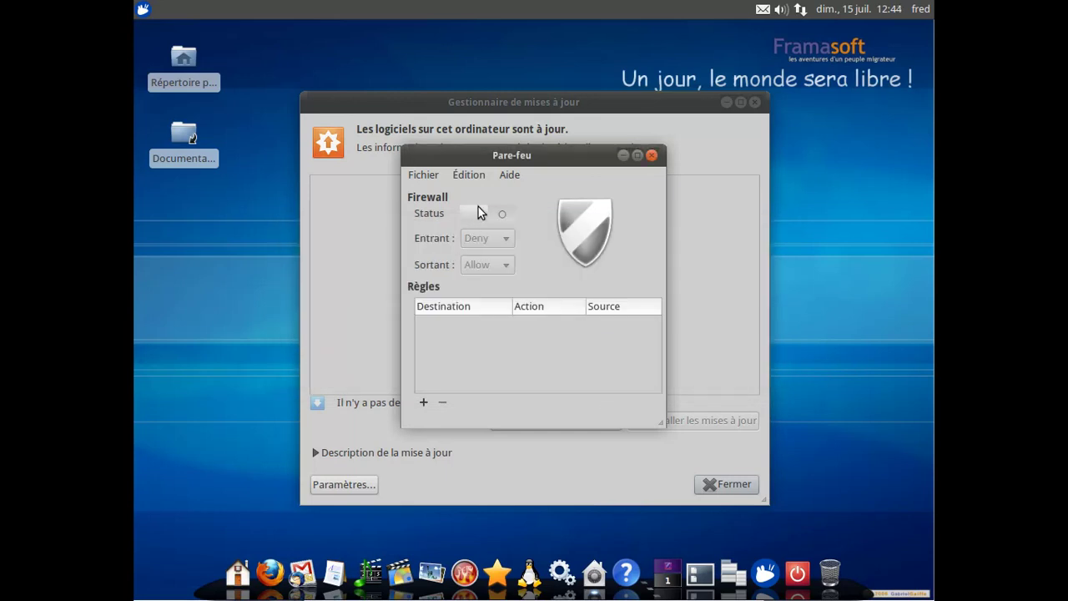
Add an incoming allow rule for the preconfigured Skype application.
click(436, 177)
mouse_move(465, 182)
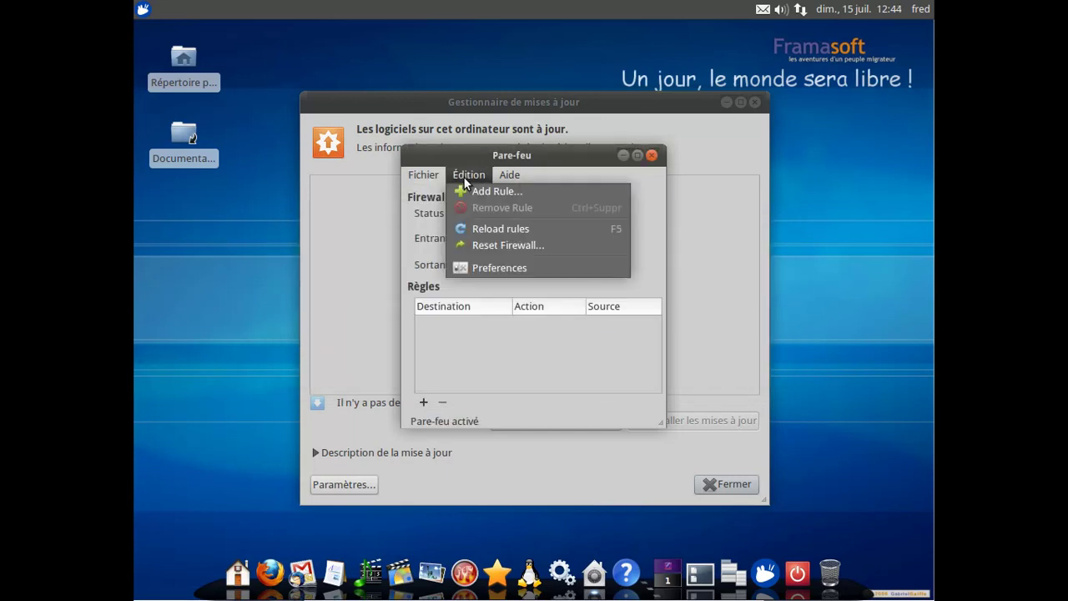
click(482, 192)
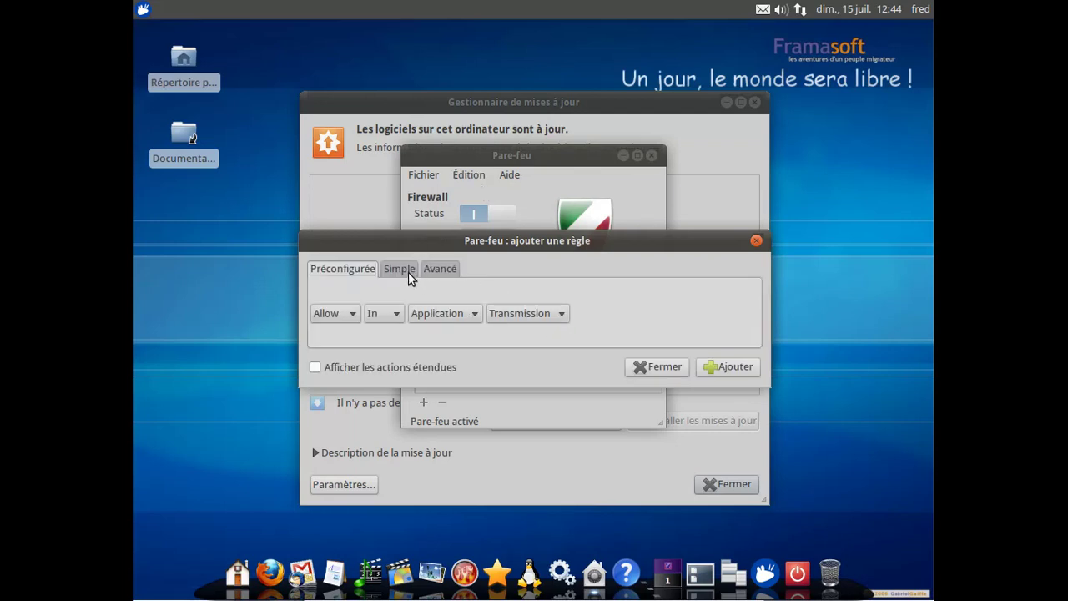
click(532, 316)
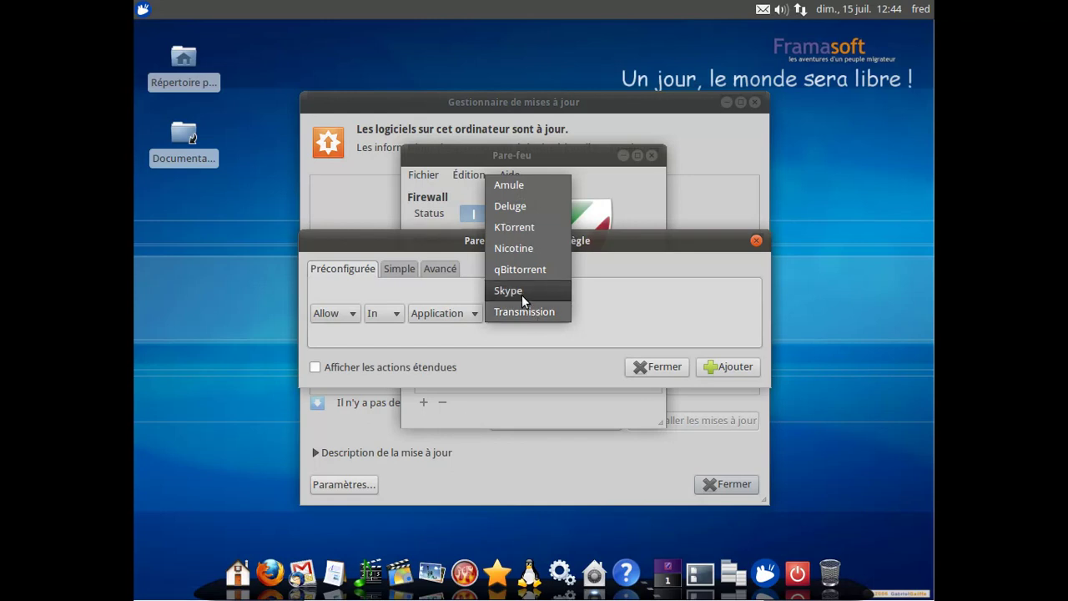
click(522, 292)
click(715, 371)
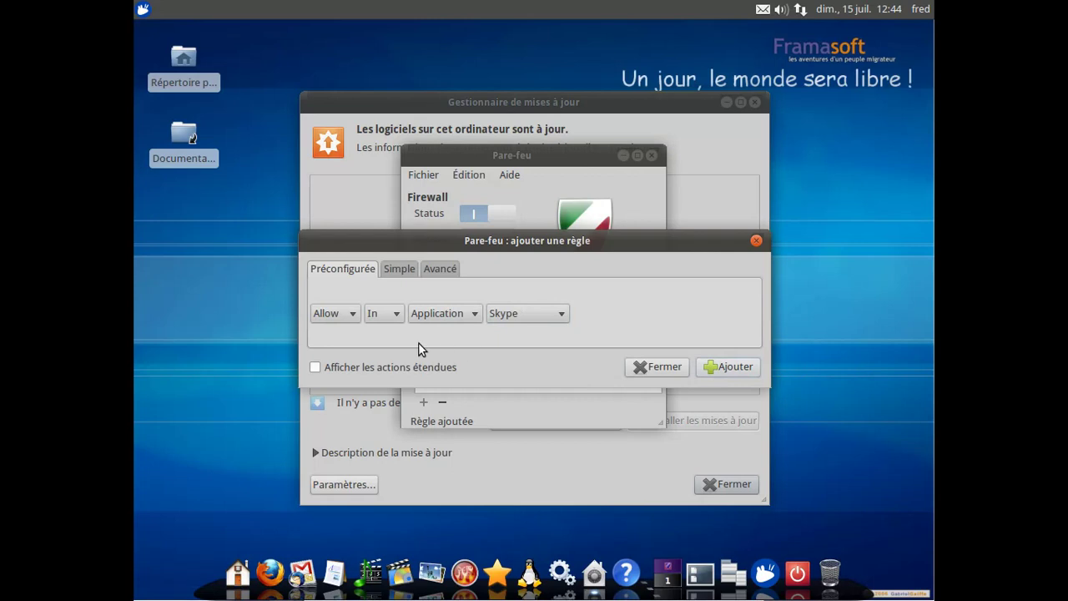
click(658, 367)
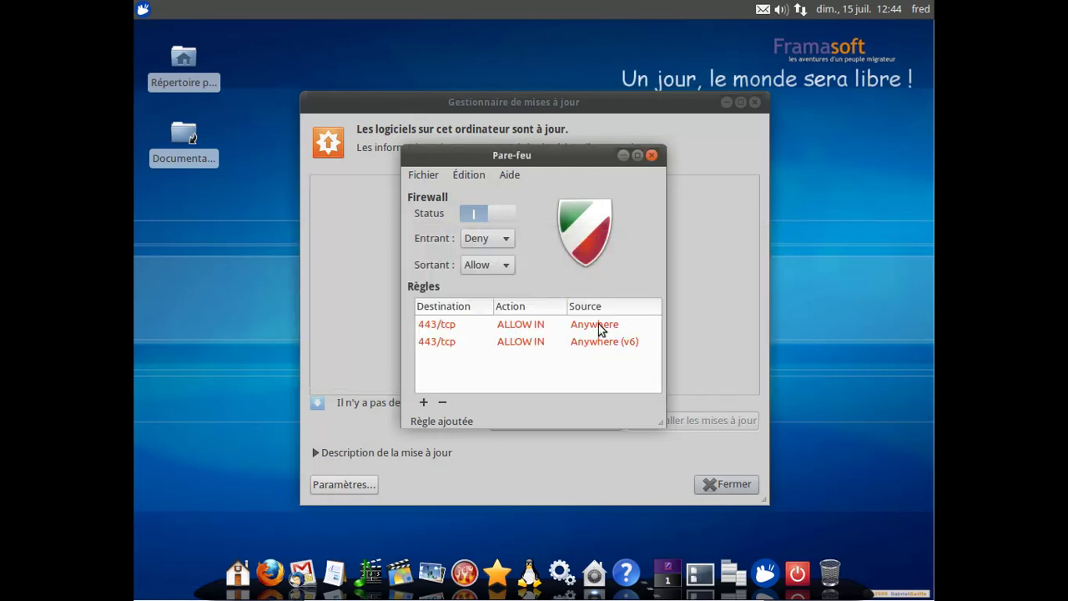
Add an incoming allow rule for the HTTP service.
click(419, 177)
mouse_move(454, 178)
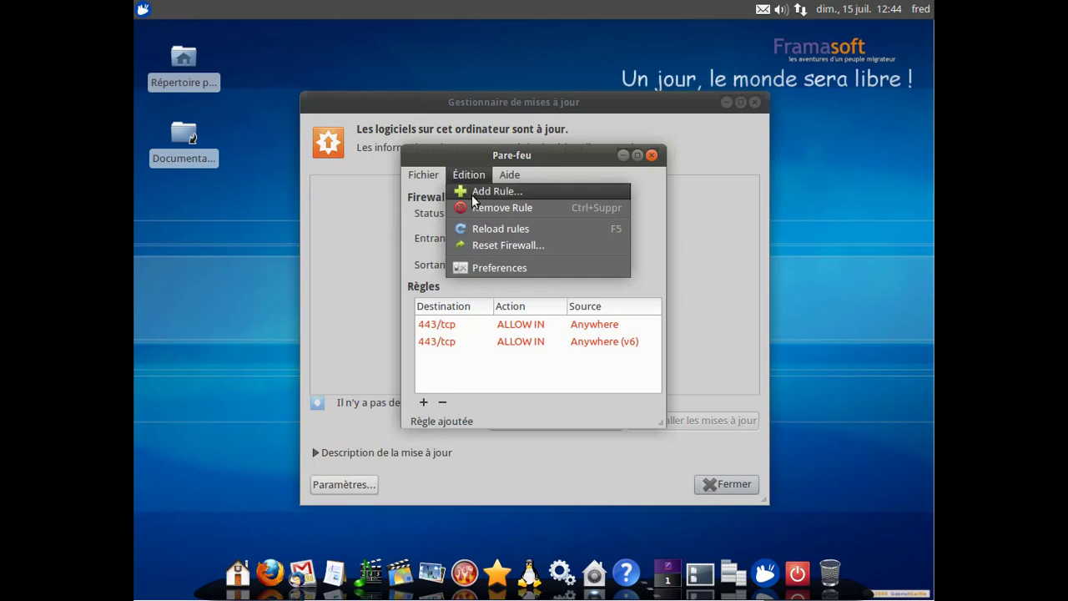
click(472, 195)
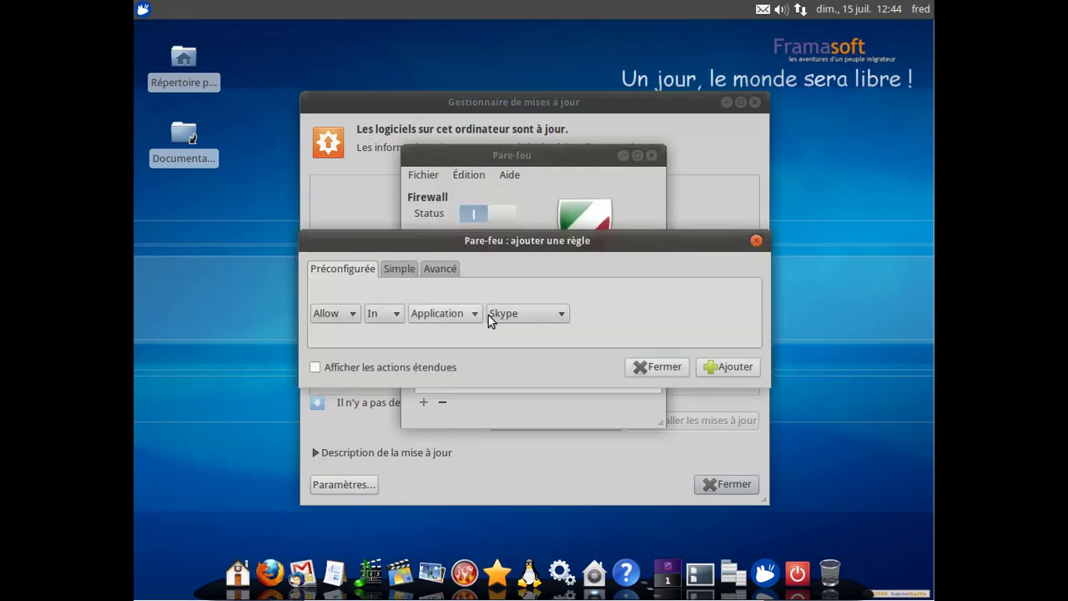
click(513, 314)
click(514, 313)
click(434, 316)
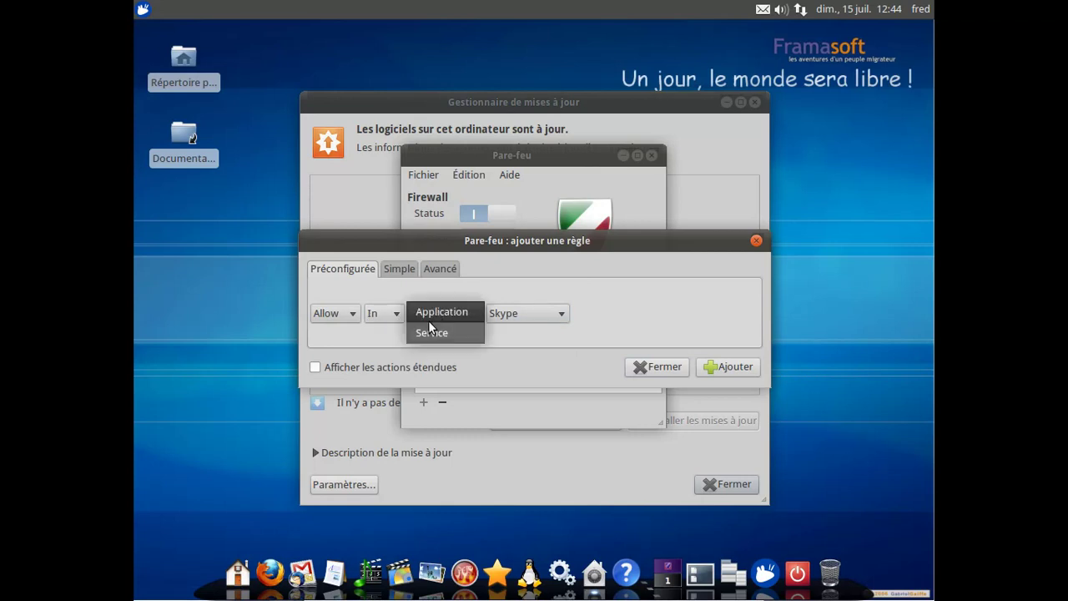
click(429, 327)
click(498, 315)
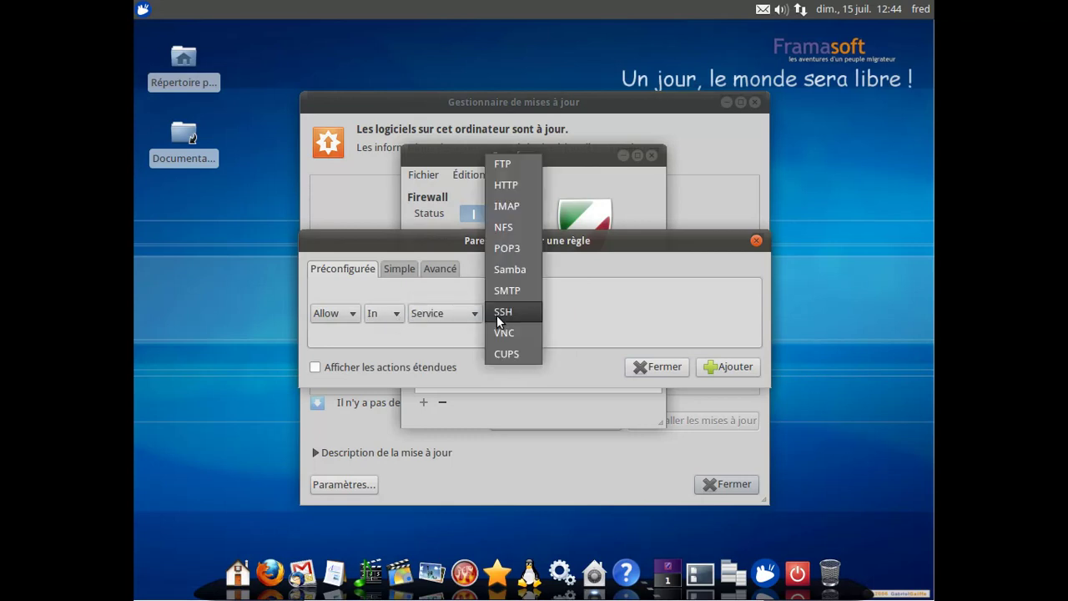
click(503, 184)
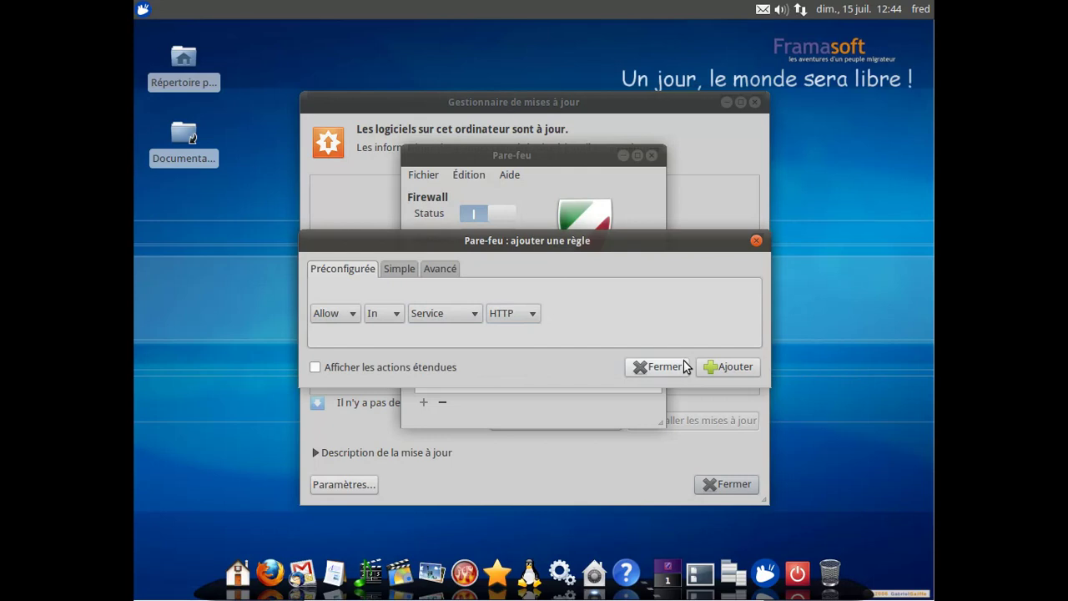
click(725, 368)
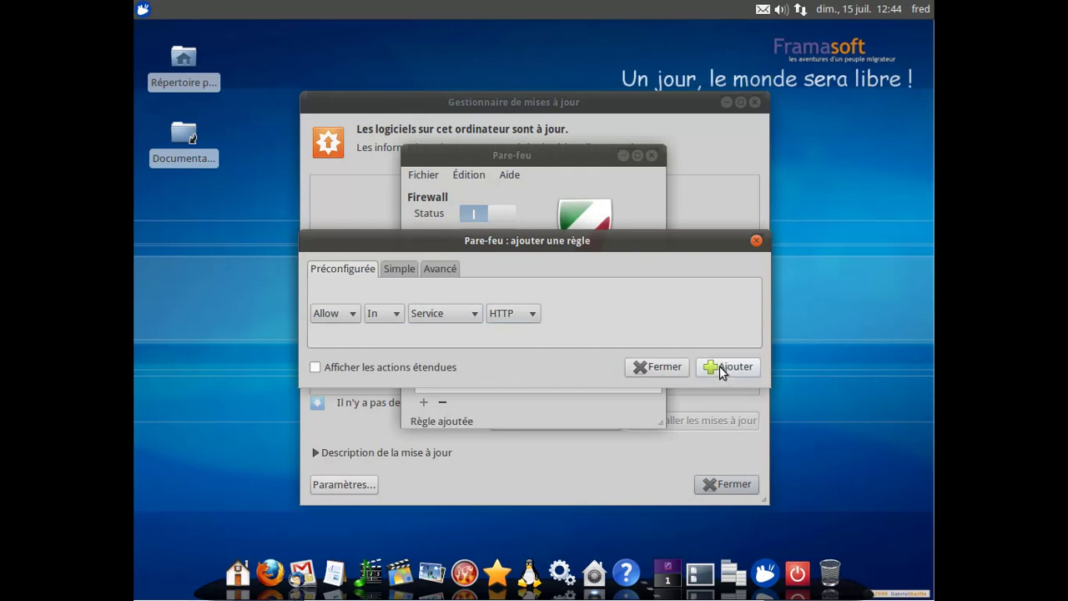
click(659, 367)
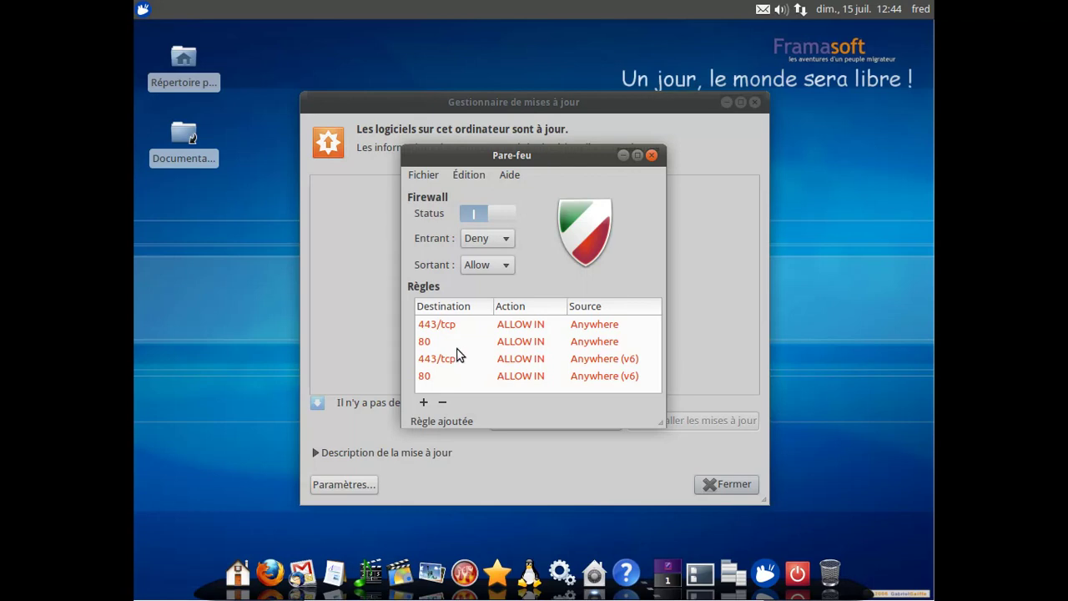
Remove the 443/tcp Anywhere and 80 Anywhere rules, then close the firewall window.
click(455, 177)
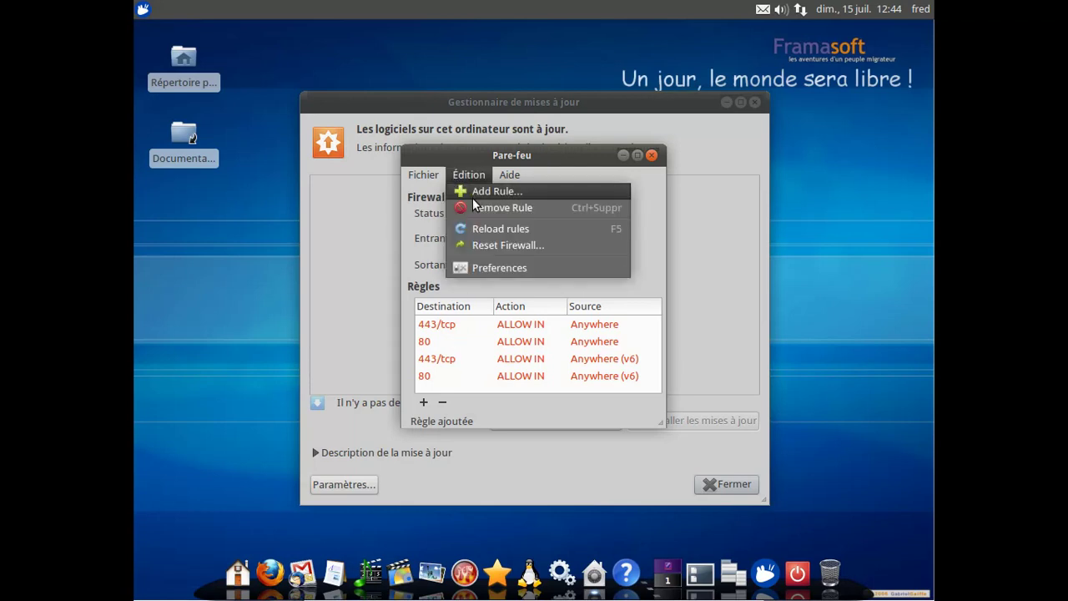
click(479, 206)
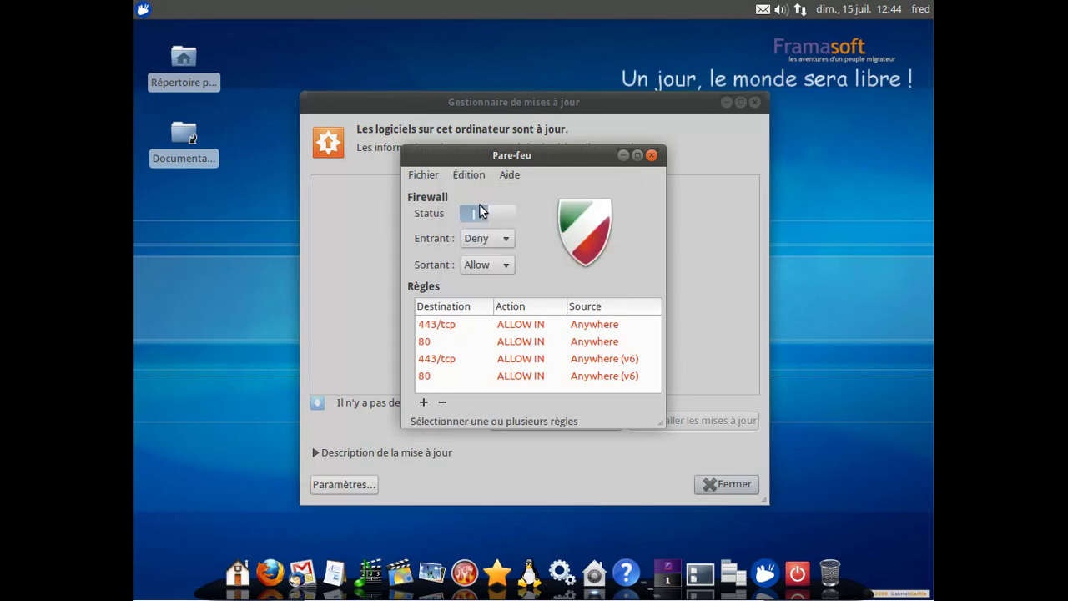
click(463, 324)
ctrl+click(458, 341)
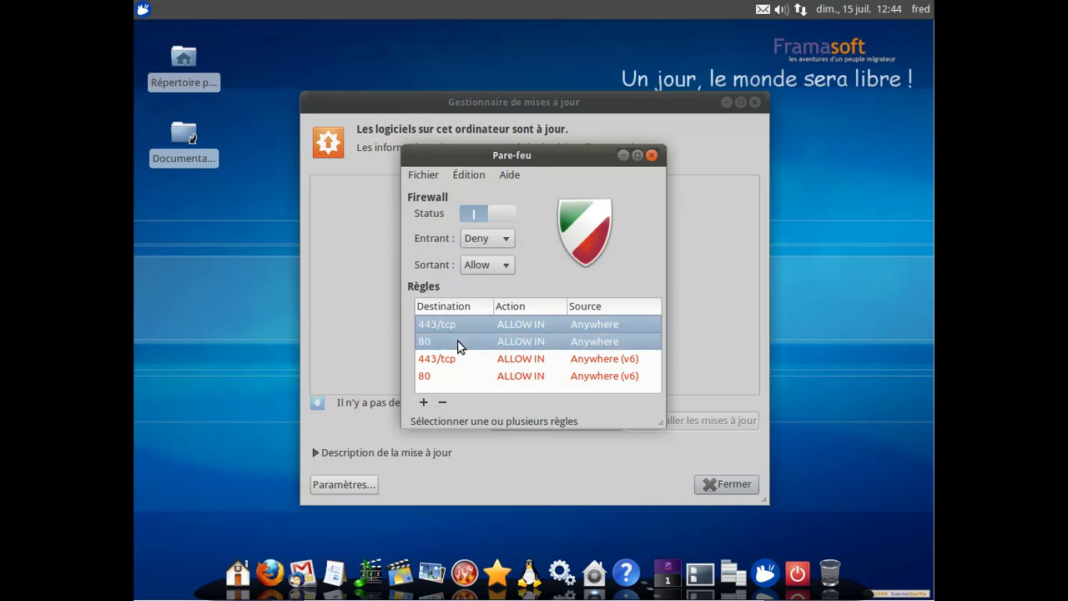
click(478, 179)
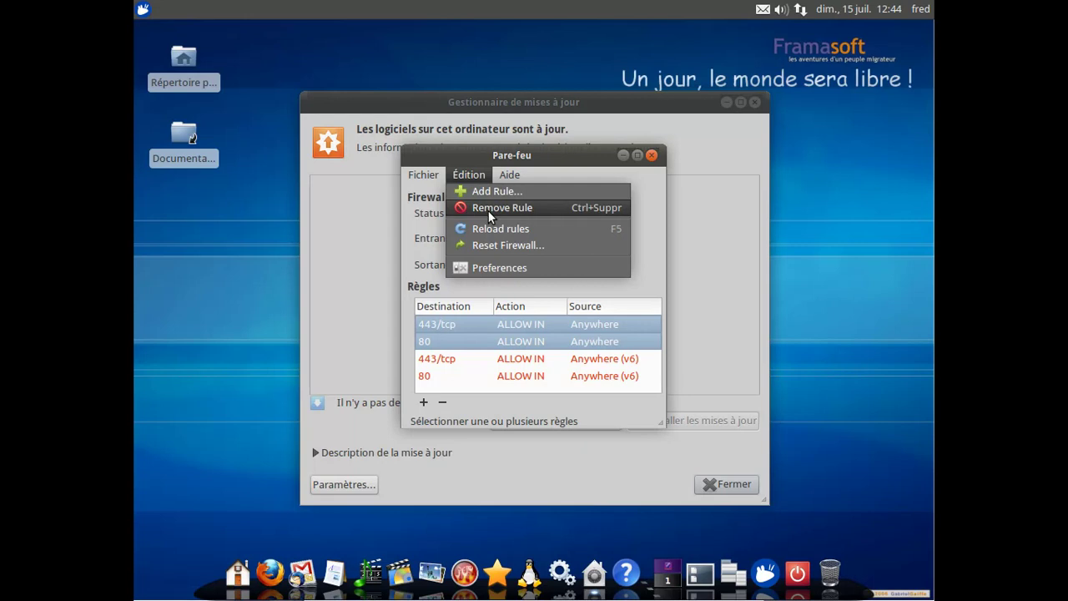
click(488, 210)
click(653, 156)
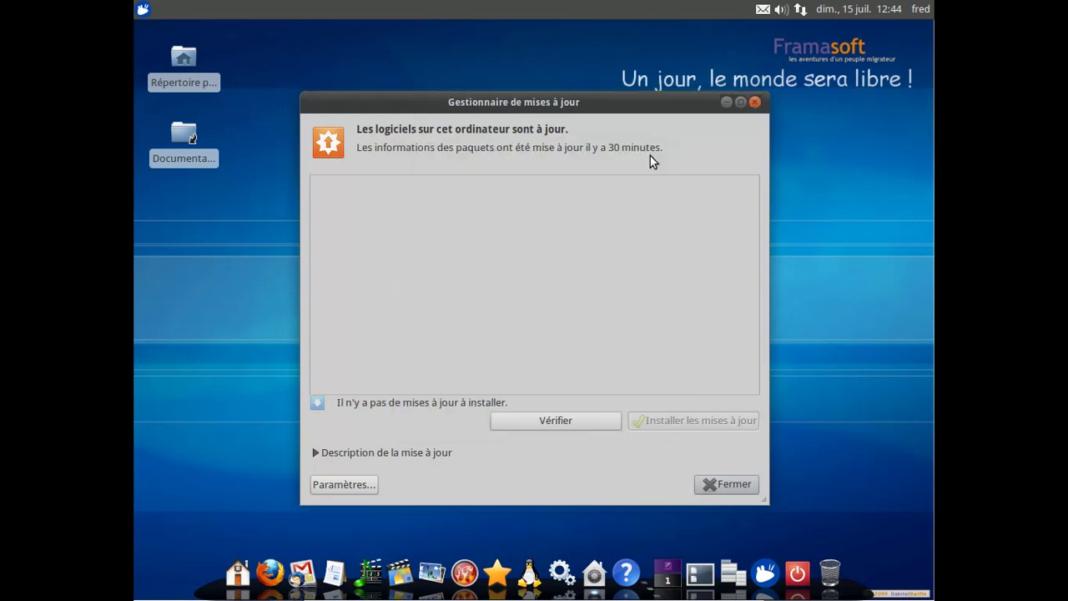
click(723, 484)
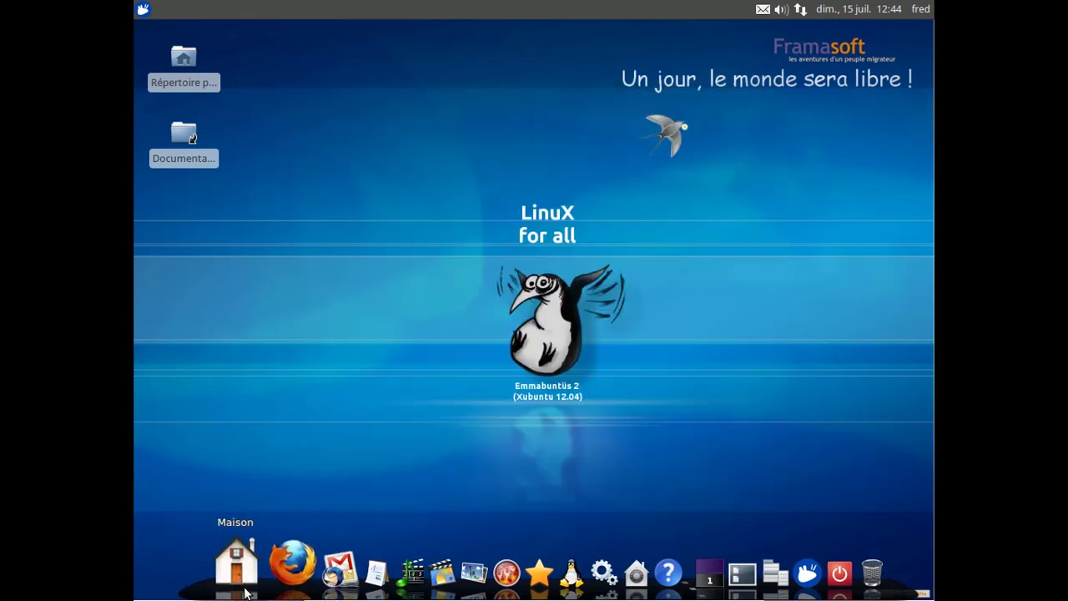
mouse_move(299, 575)
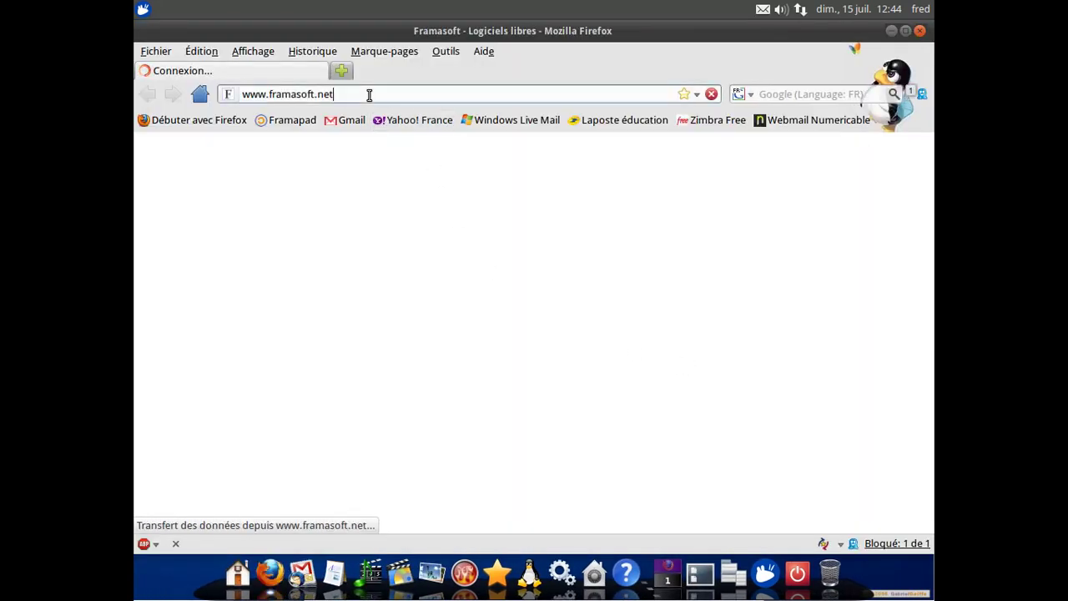
drag(370, 95, 272, 96)
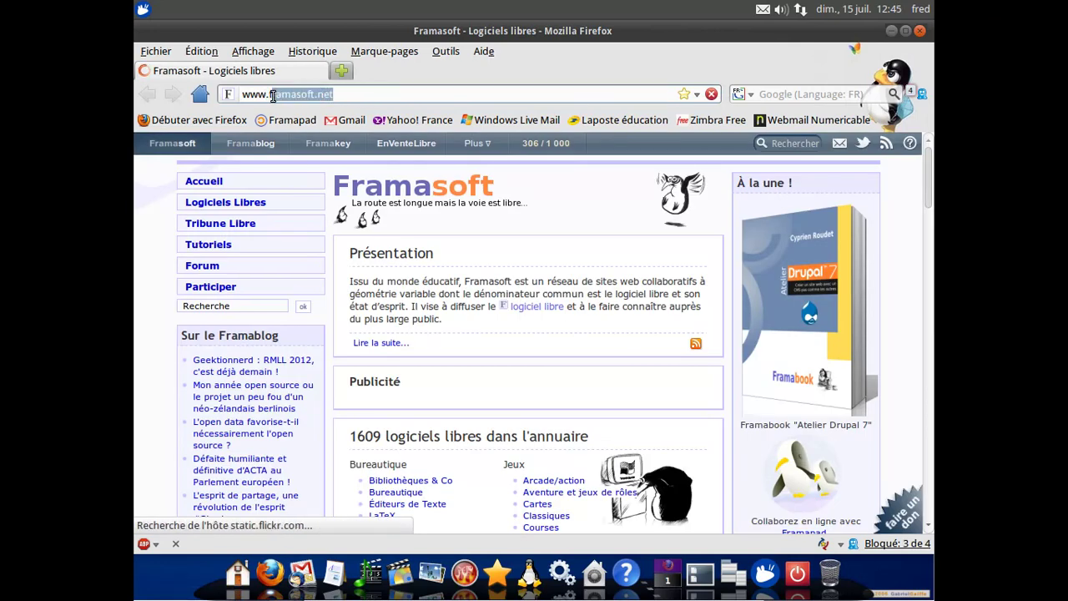
key(BackSpace)
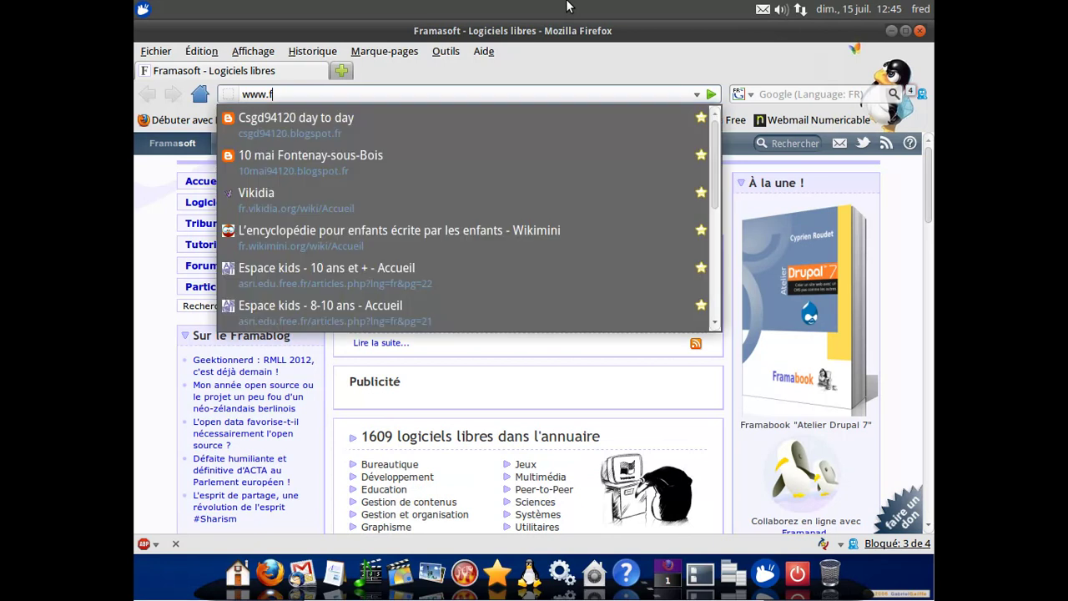
key(BackSpace)
text(micro)
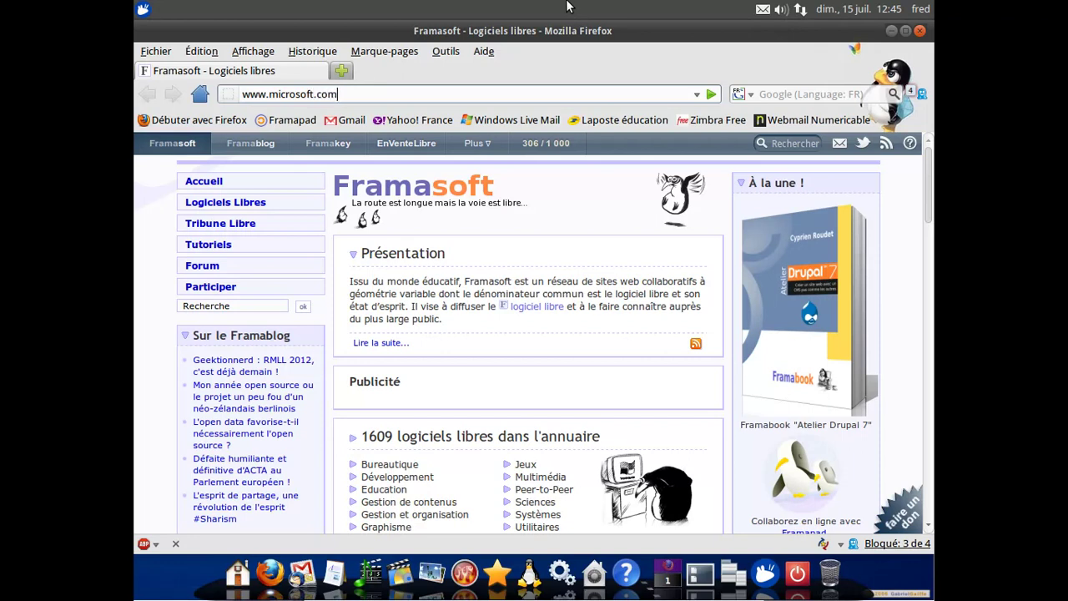
text(soft.com)
key(Return)
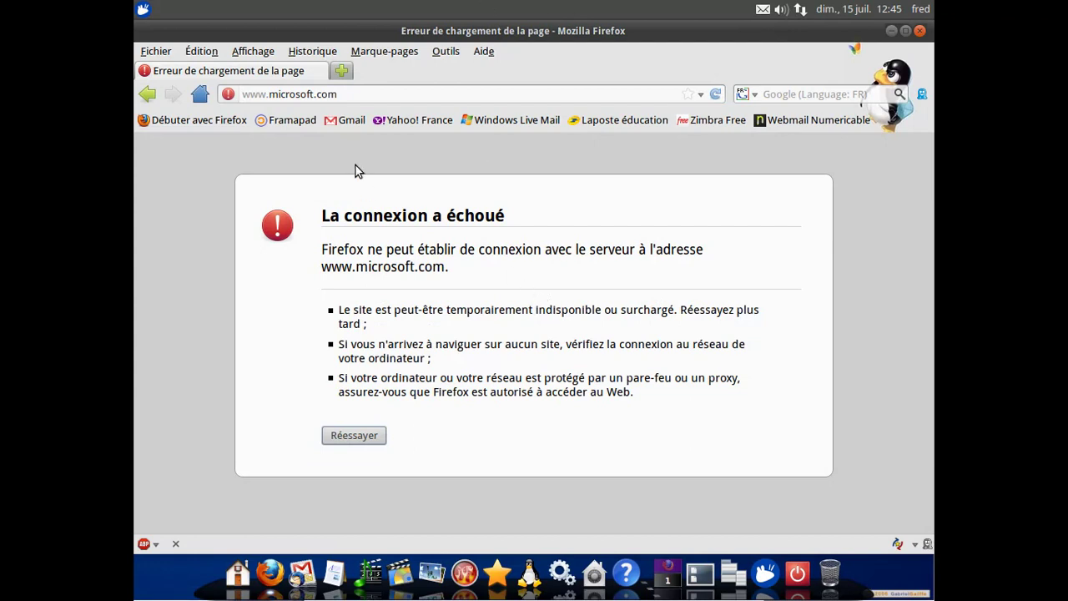
click(341, 72)
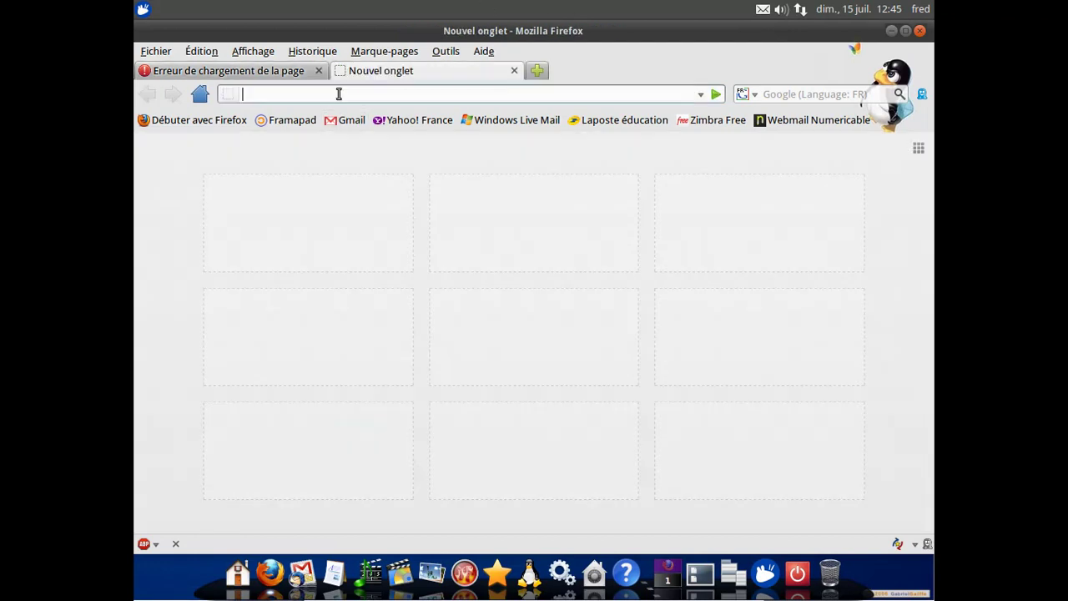
click(287, 74)
click(338, 94)
key(BackSpace)
key(BackSpace)
key(BackSpace)
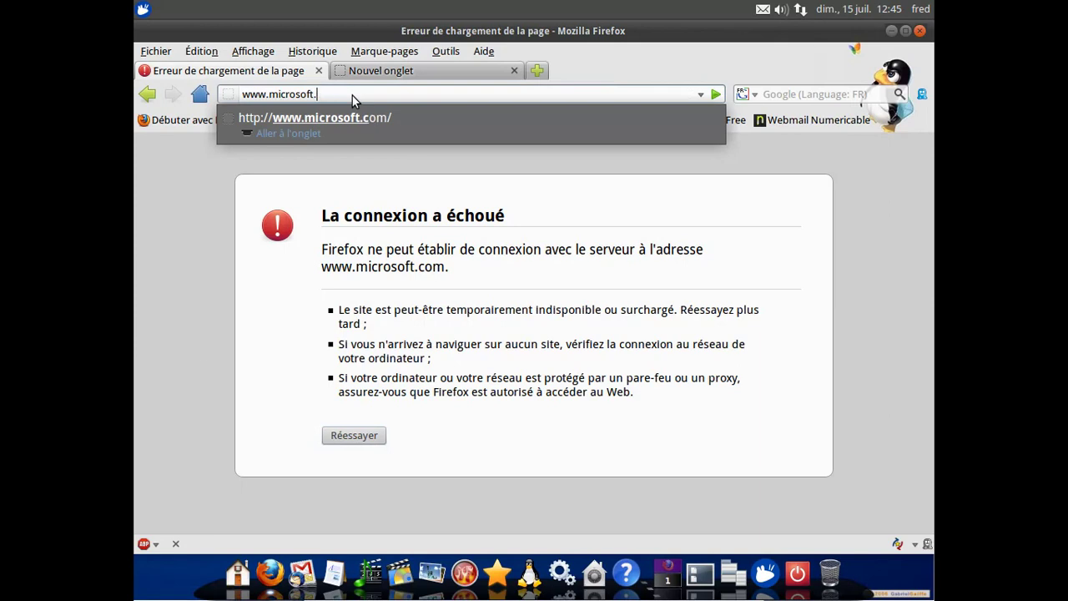
text(fr$)
key(Return)
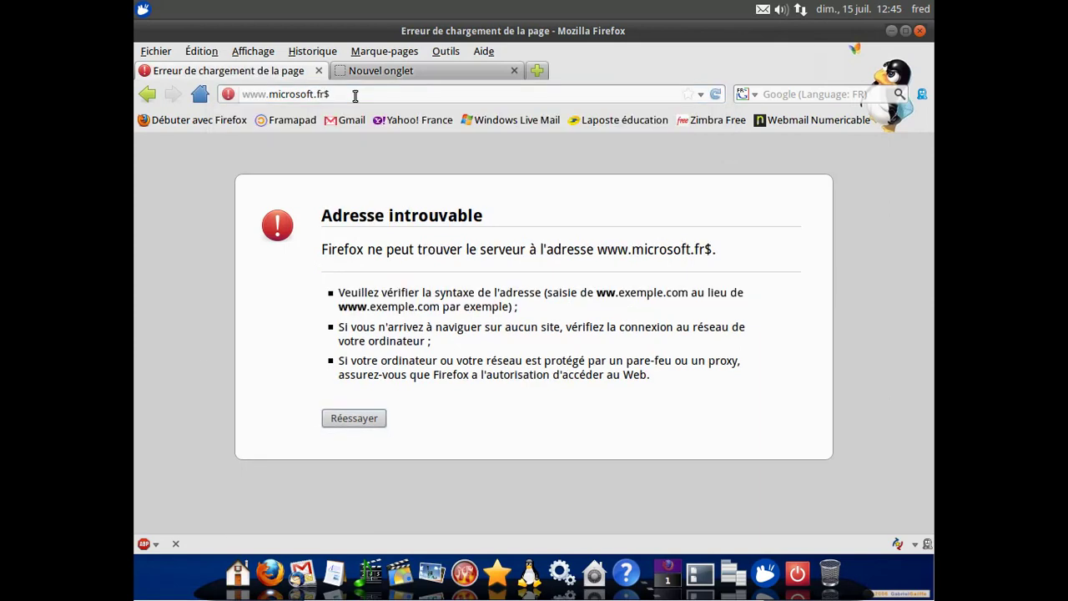
click(355, 95)
key(BackSpace)
key(Return)
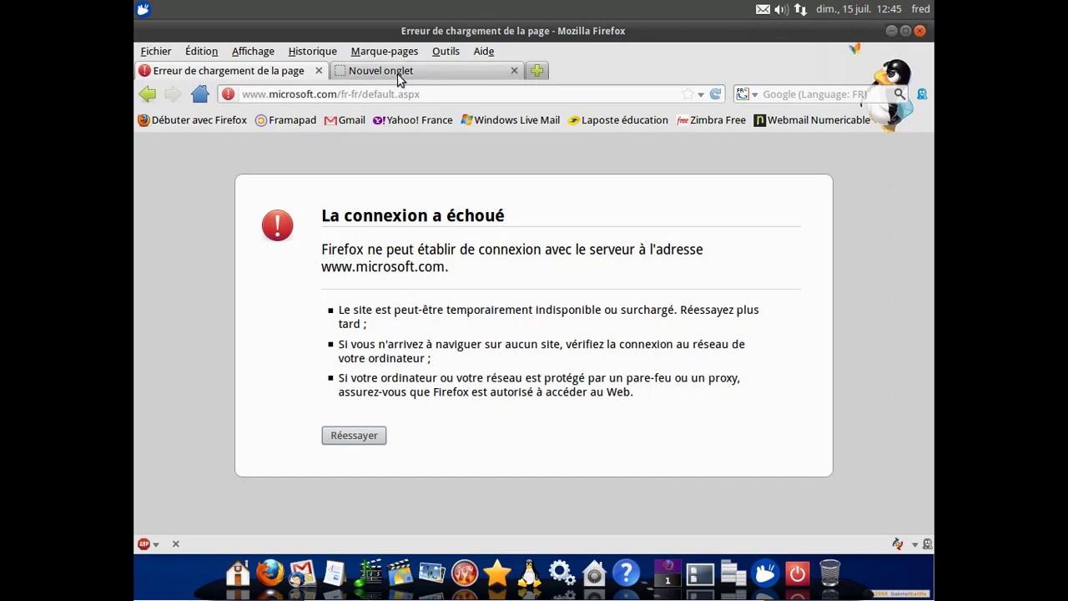
Browse the dock's application groups: utilities, burning and games, photo, video, audio, help, system tools.
click(566, 583)
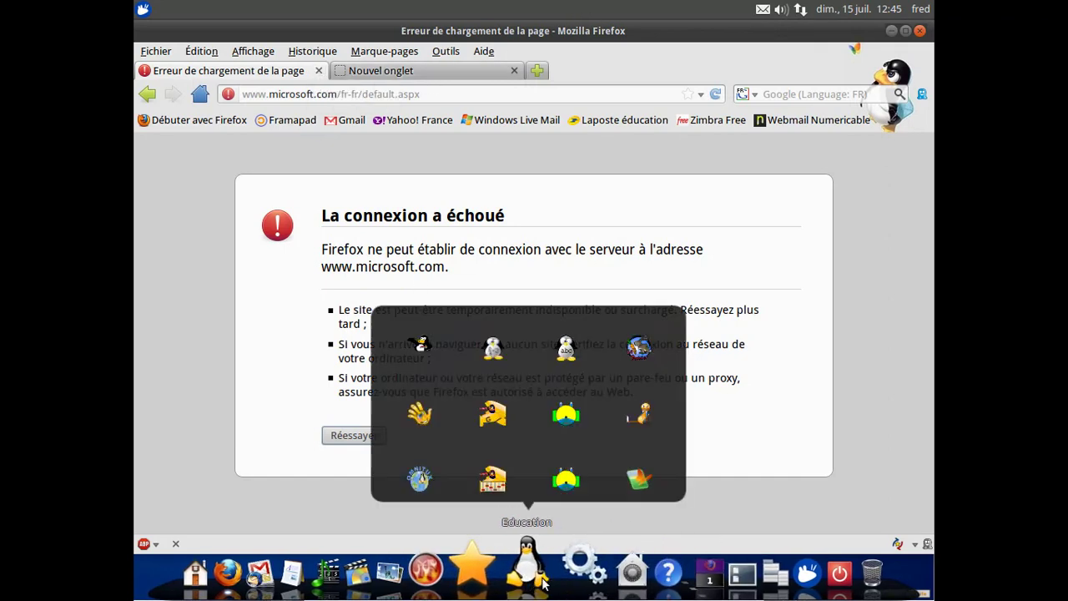
click(464, 571)
click(436, 568)
click(395, 568)
click(351, 567)
click(622, 572)
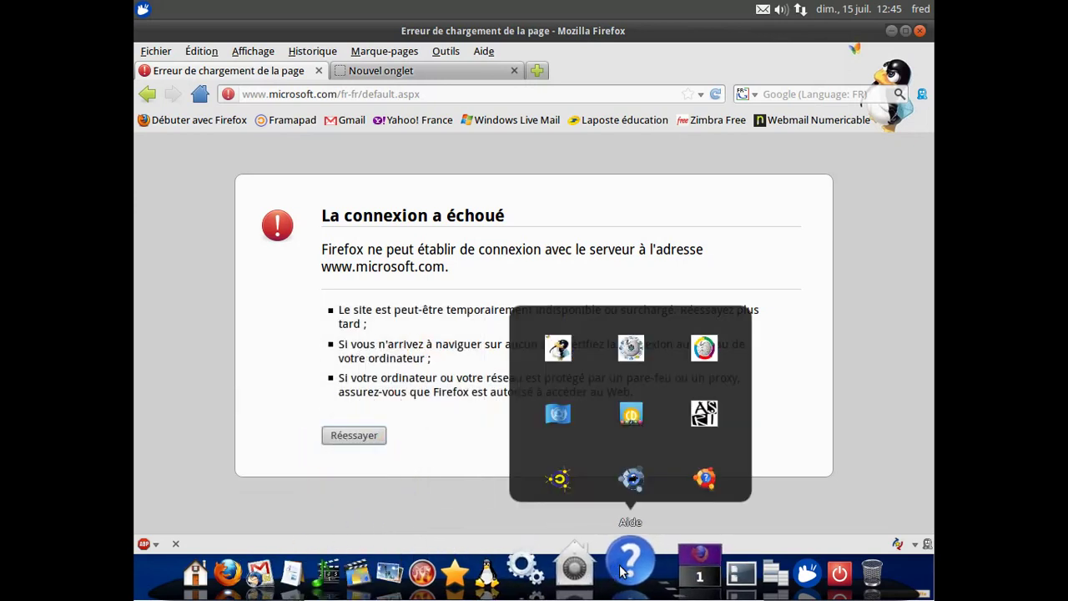
click(575, 568)
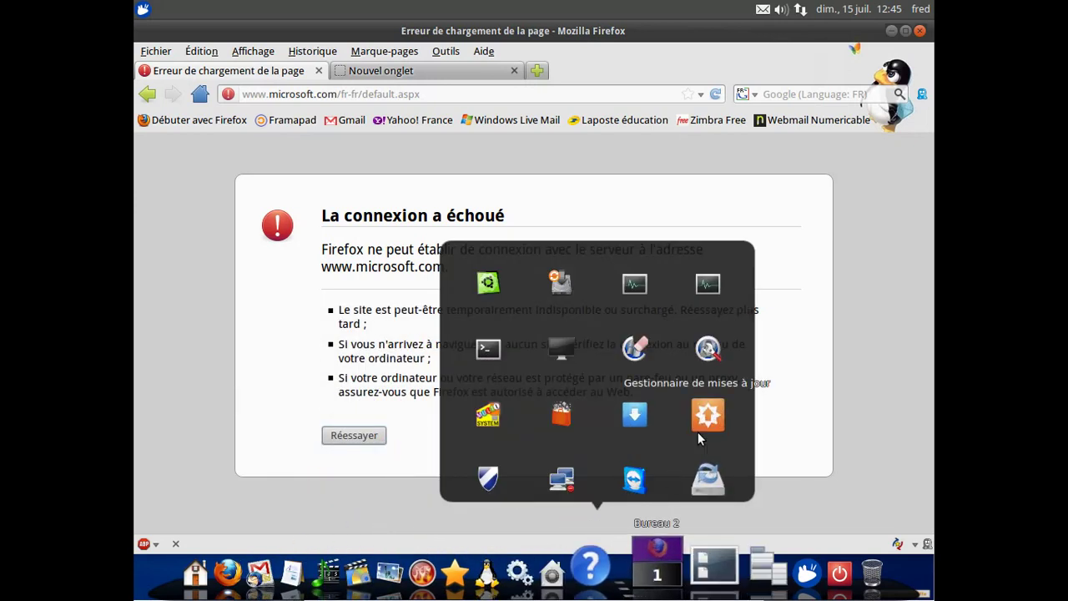
Launch Bloqueur de domaine and authenticate with the administrator password.
click(556, 481)
text(•••••••)
key(BackSpace)
key(BackSpace)
key(BackSpace)
key(BackSpace)
key(BackSpace)
key(BackSpace)
key(BackSpace)
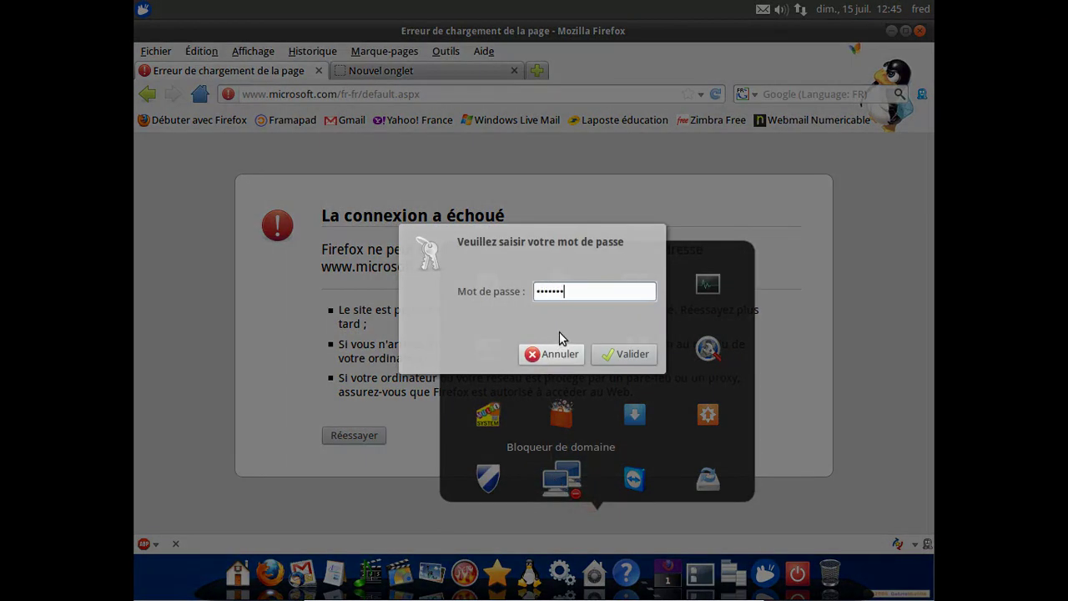
text(••••••)
key(Return)
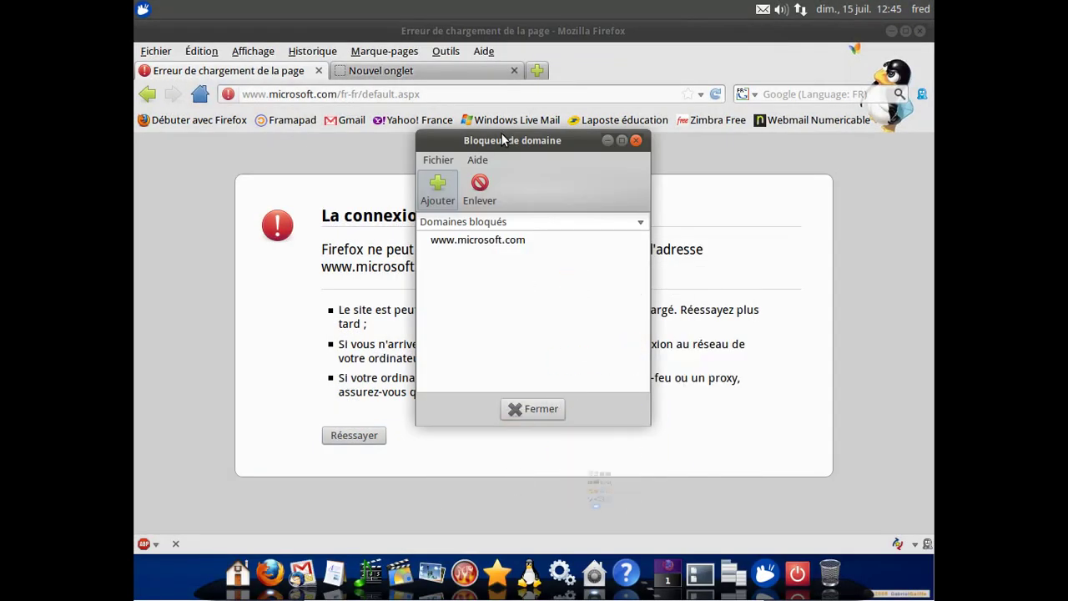
click(515, 240)
click(479, 187)
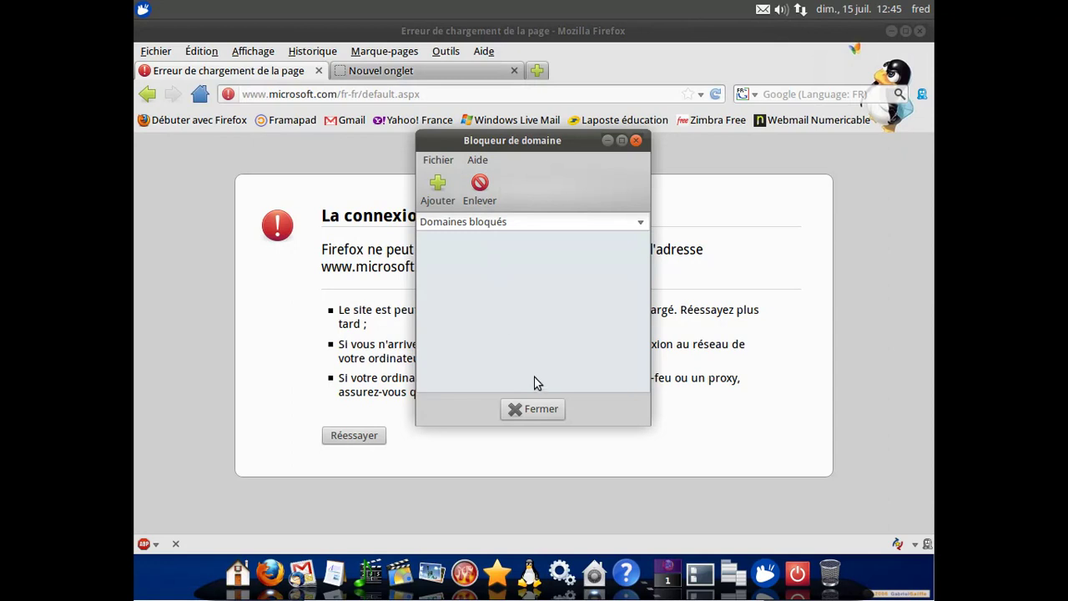
click(534, 409)
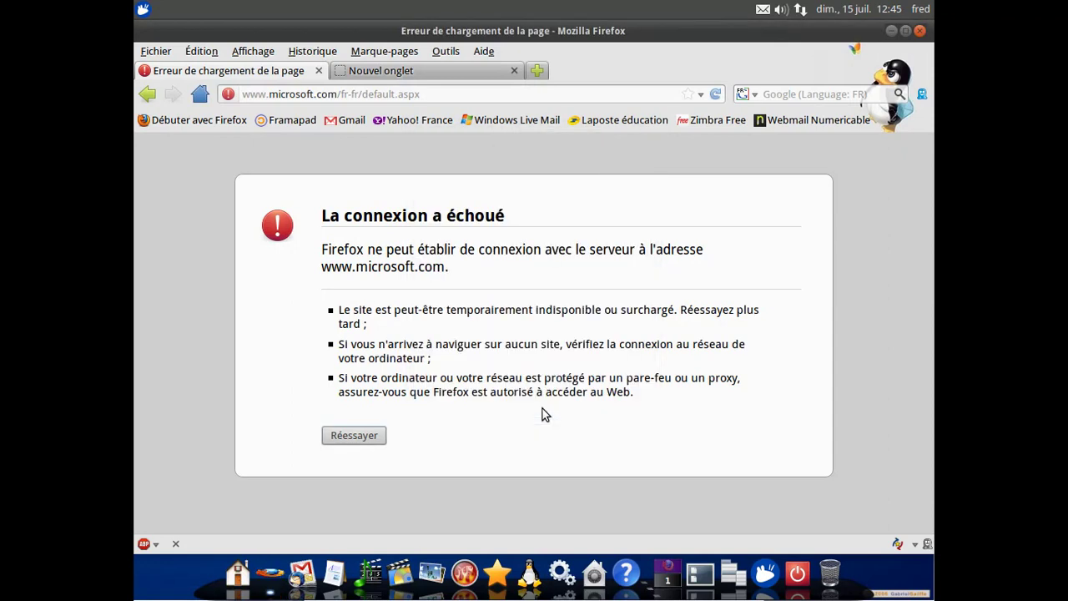
click(716, 94)
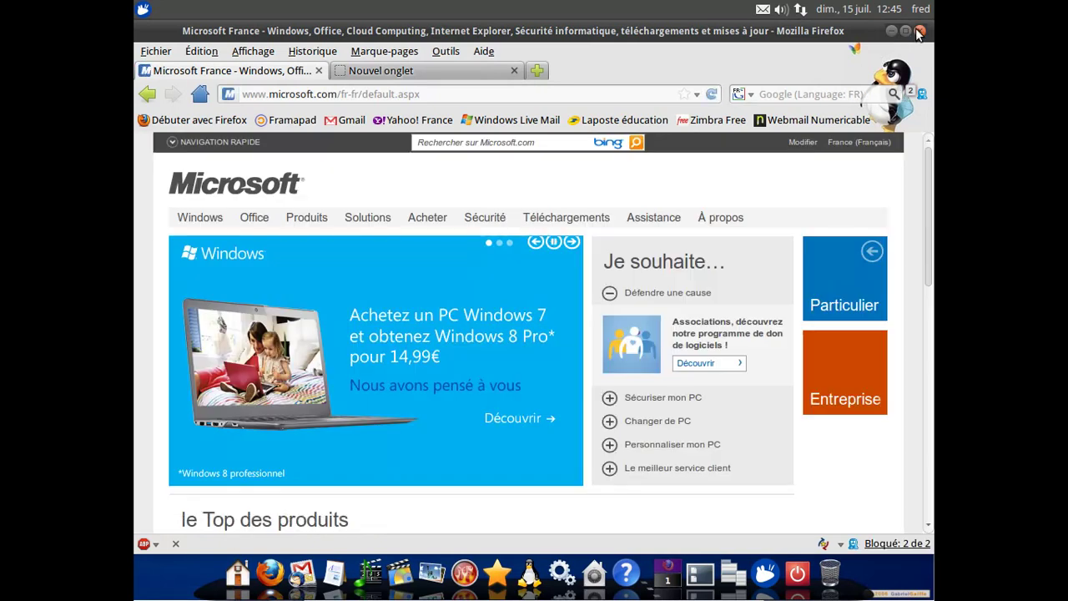
Close Firefox and open the Emmabuntüs project website from the dock's Aide group.
click(919, 31)
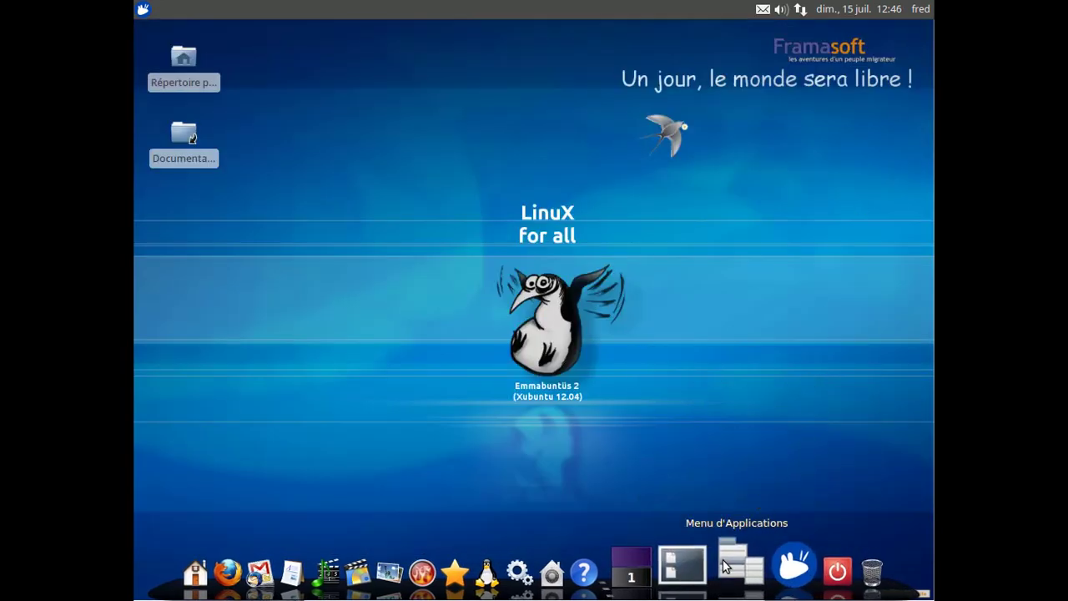
mouse_move(629, 556)
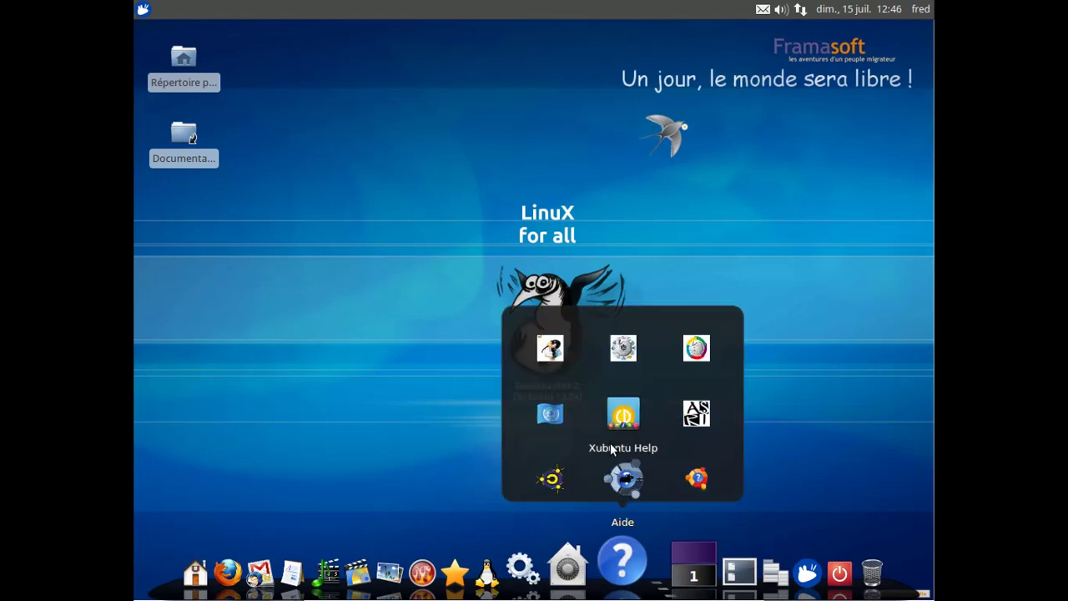
mouse_move(577, 359)
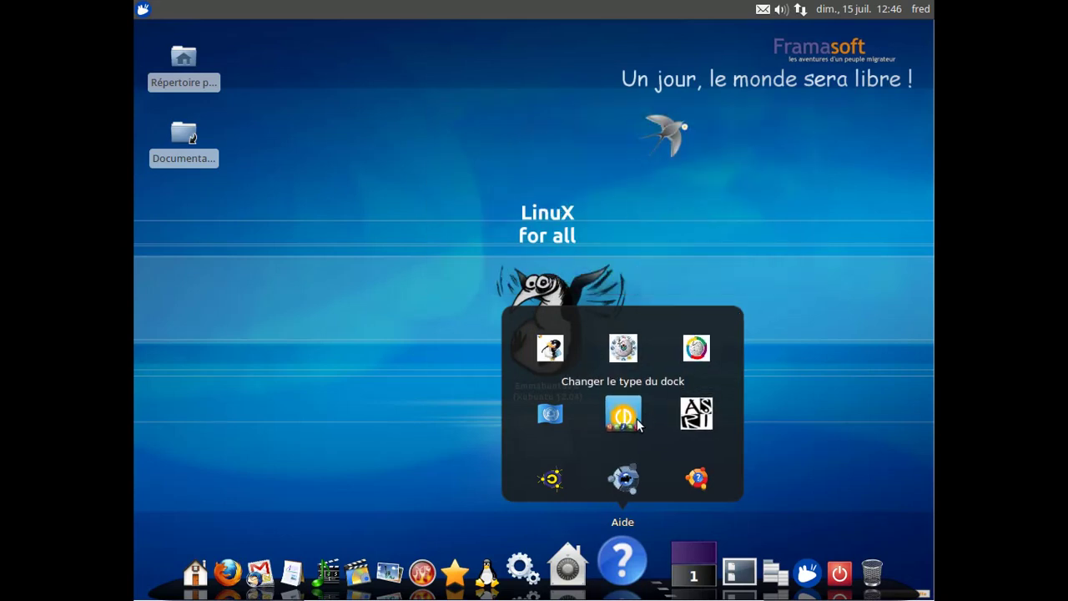
click(556, 477)
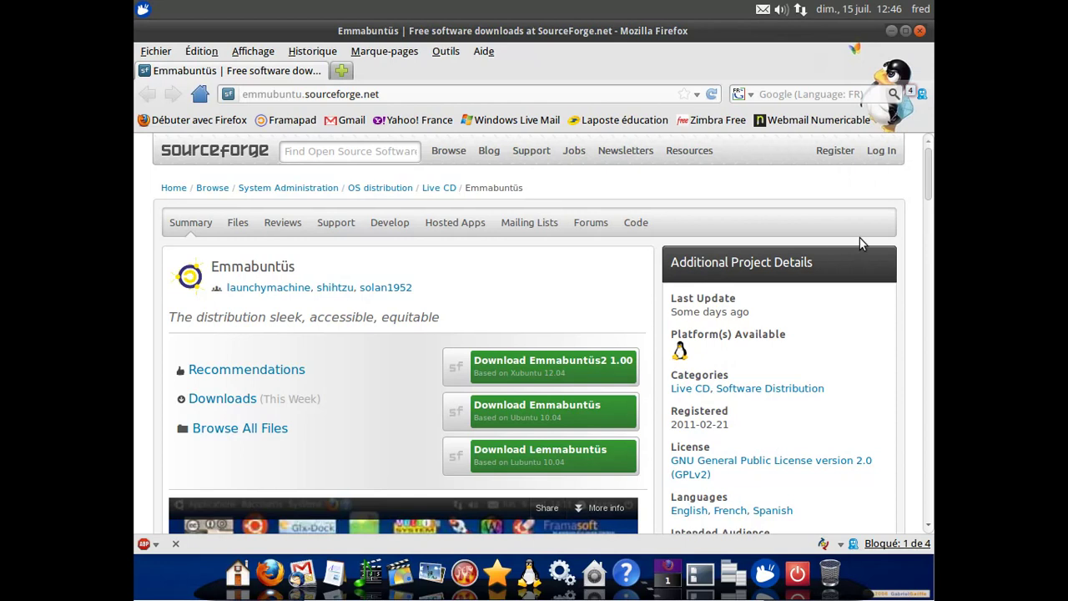
Scroll the SourceForge page down to the feature list, then close Firefox.
drag(926, 171, 929, 384)
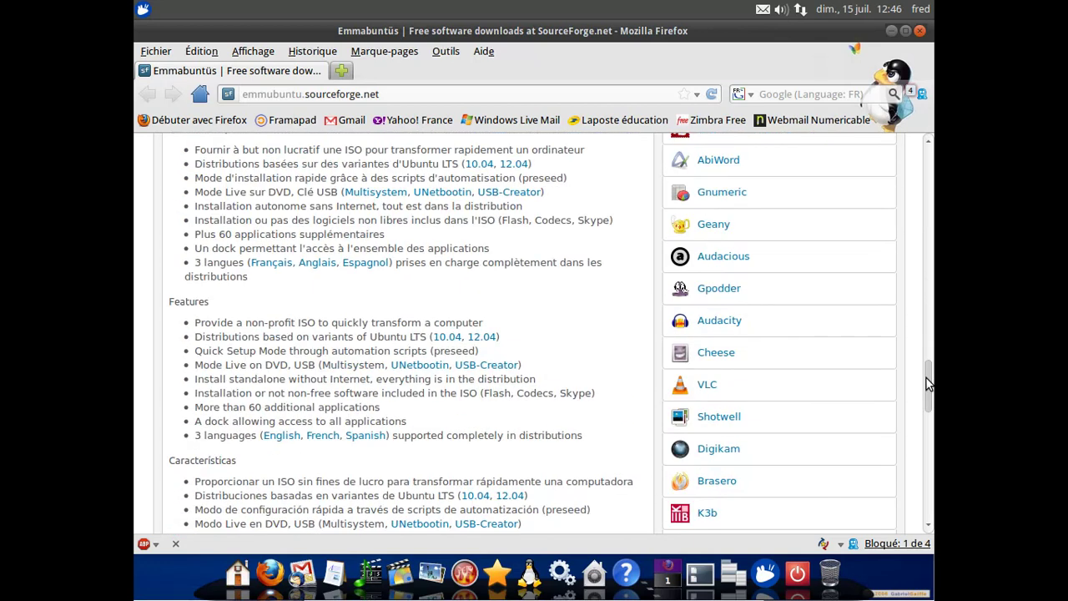
drag(929, 384, 929, 386)
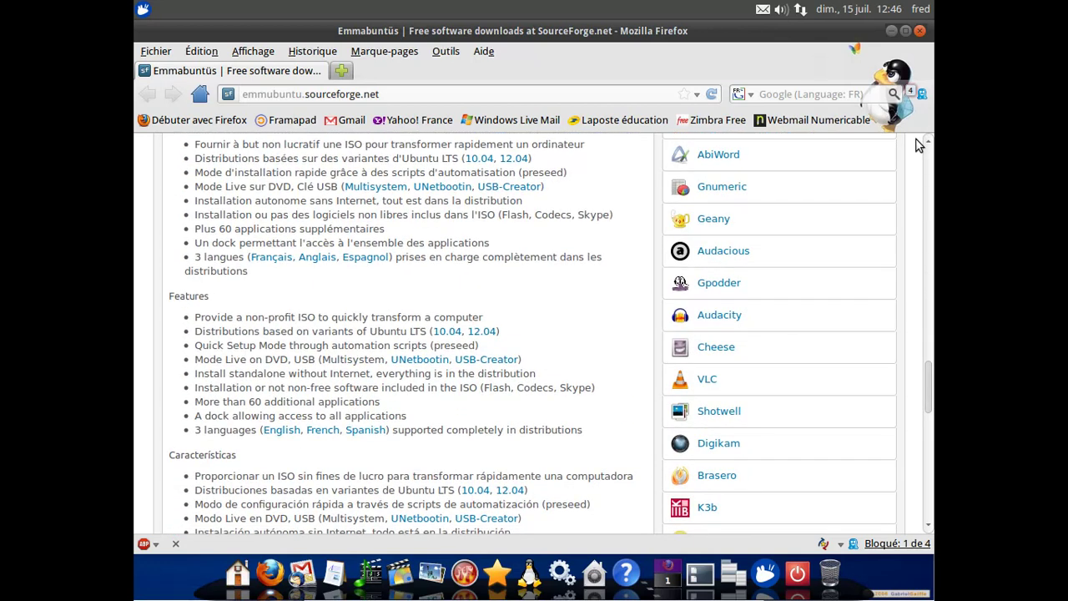
click(921, 31)
mouse_move(397, 570)
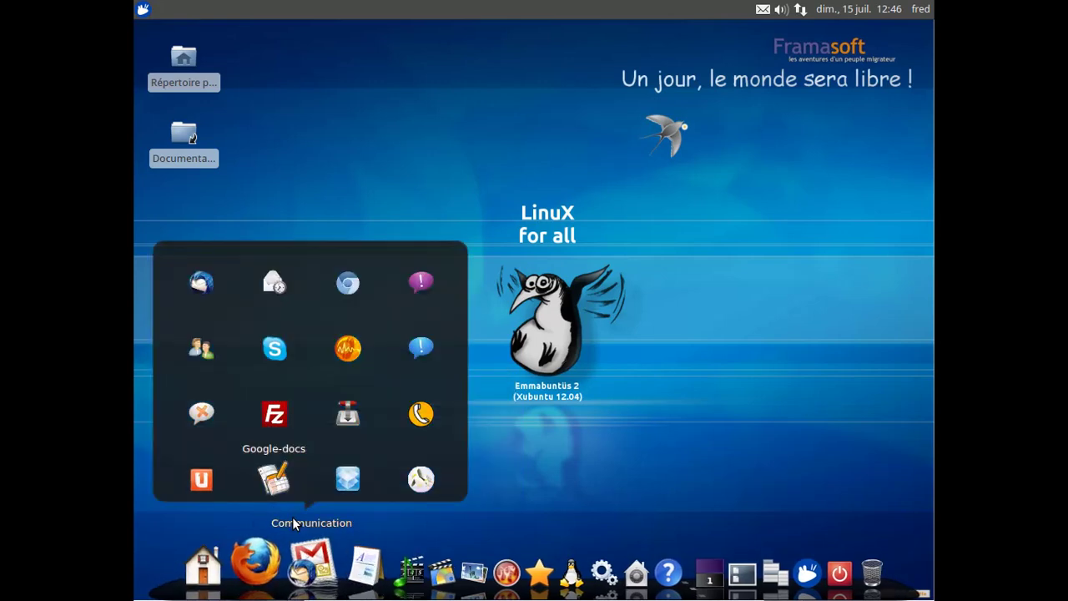
Launch calibre from the dock's Bureautique office group.
mouse_move(309, 566)
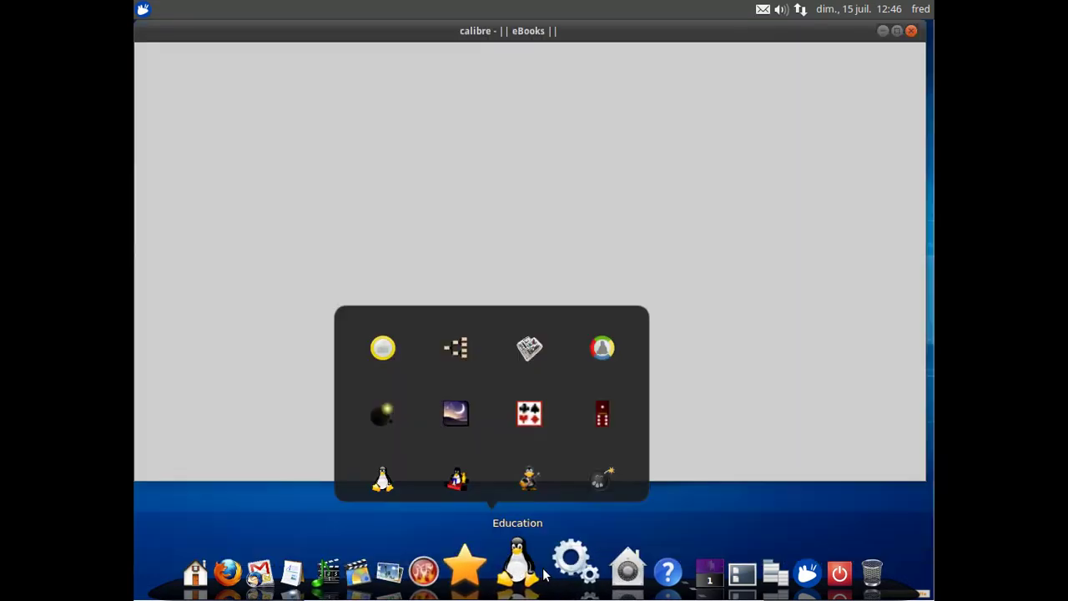
mouse_move(526, 574)
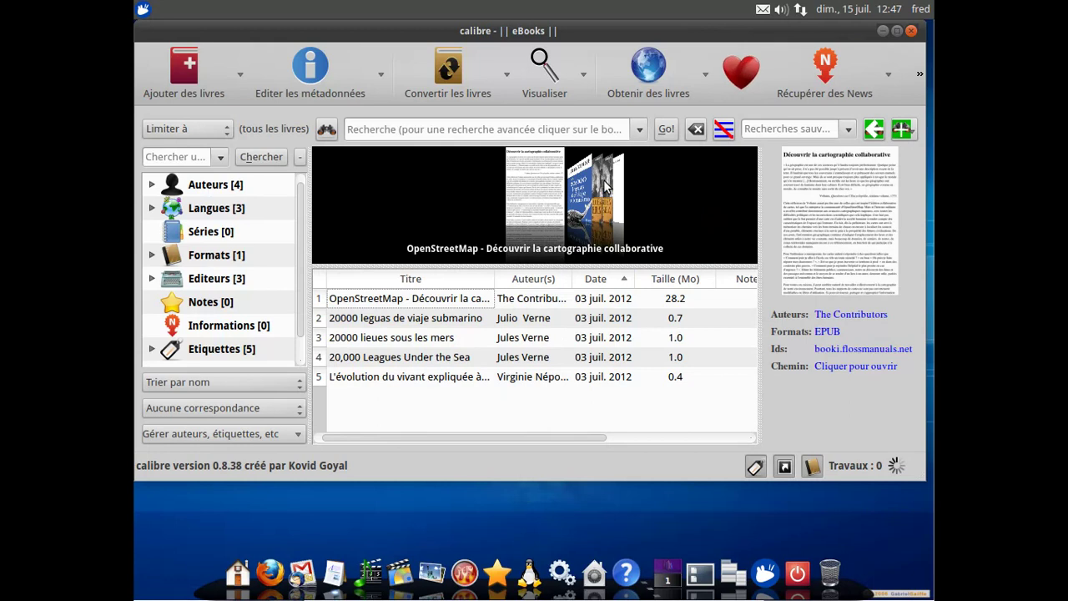
View full details of 20000 lieues sous les mers and the next two books, then close the details.
click(416, 342)
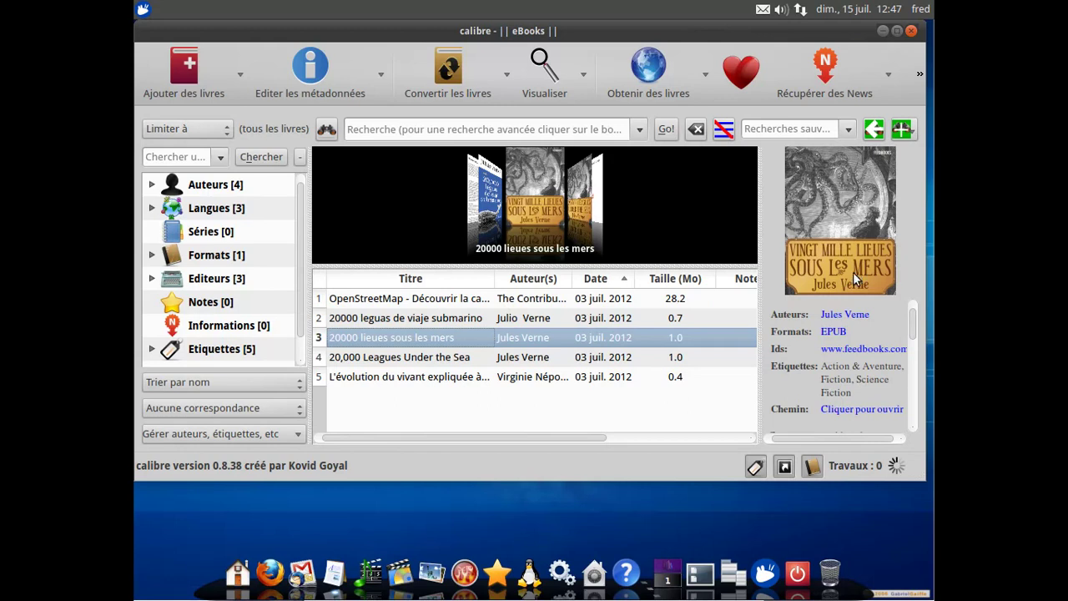
click(853, 272)
click(794, 478)
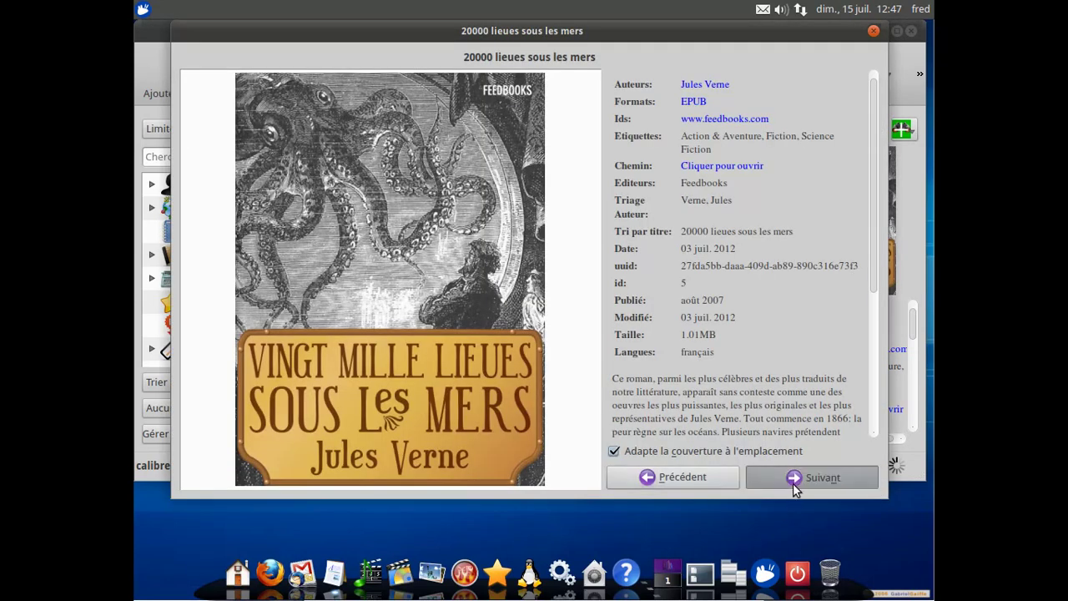
click(794, 480)
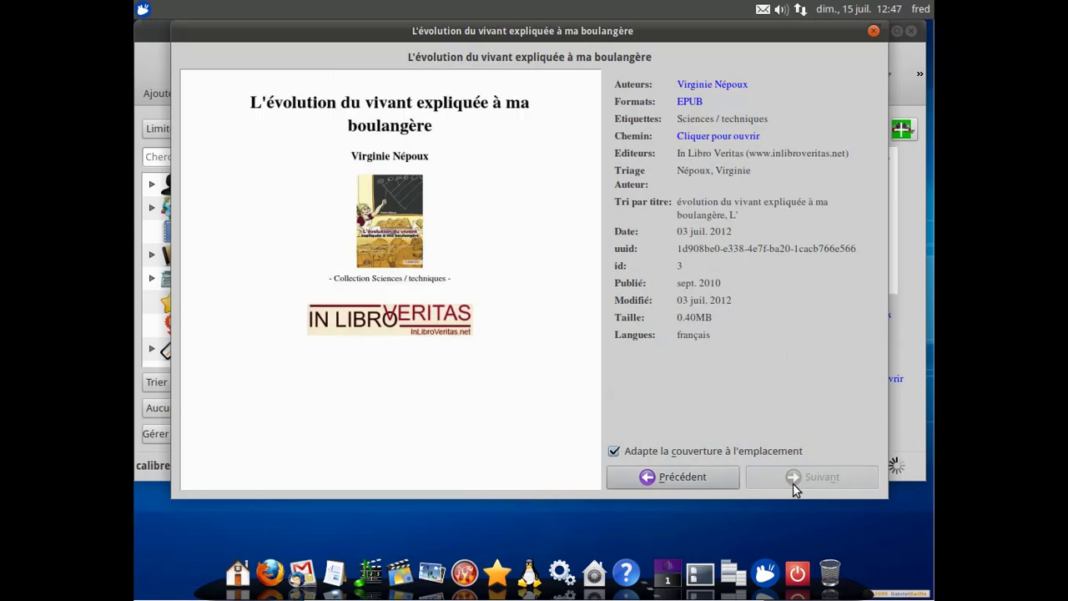
click(680, 476)
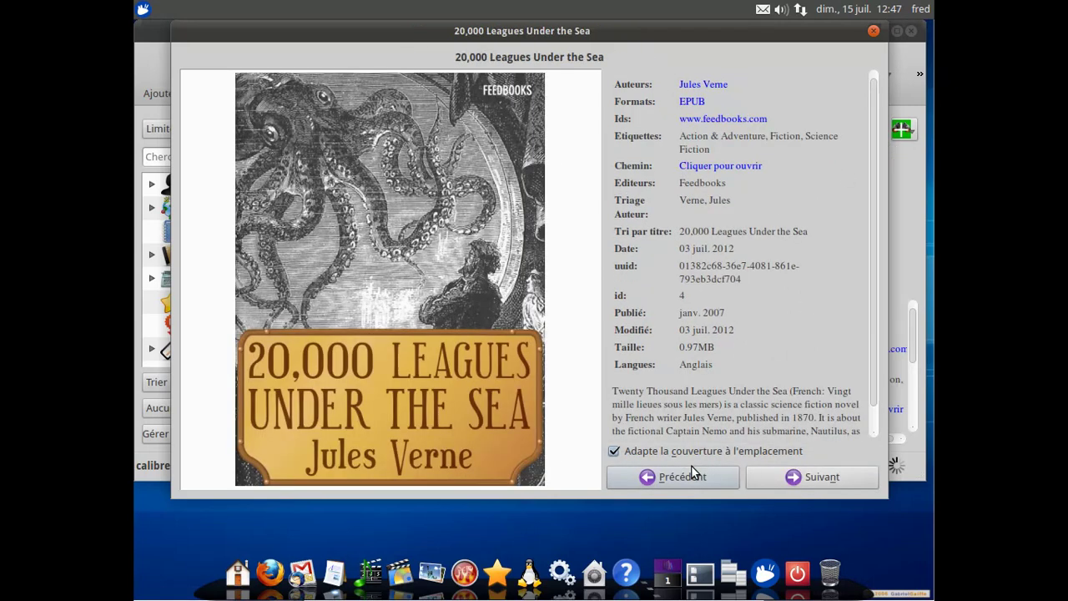
click(680, 477)
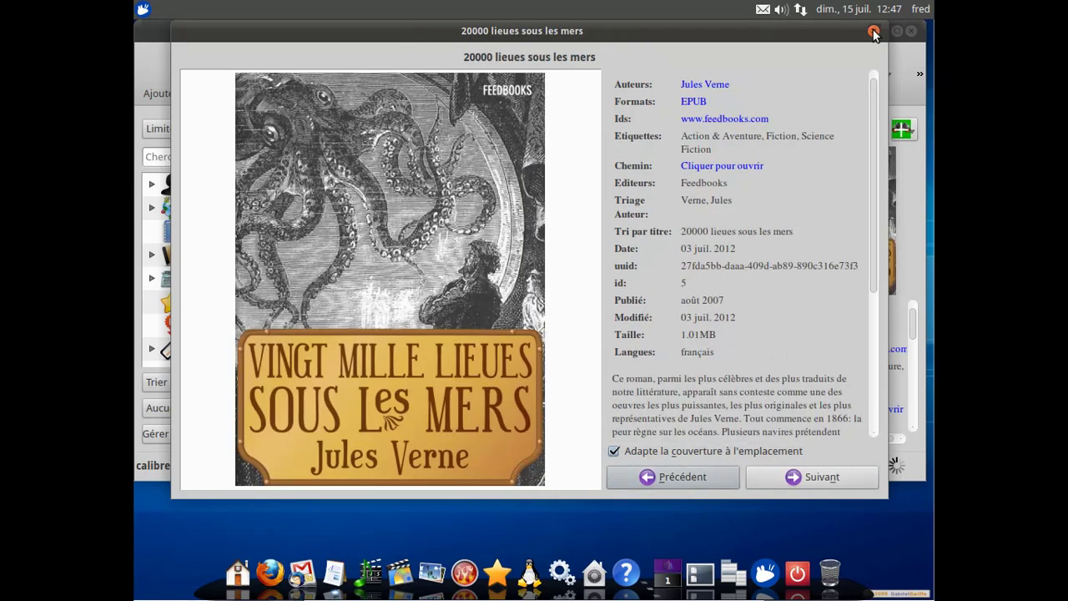
click(874, 31)
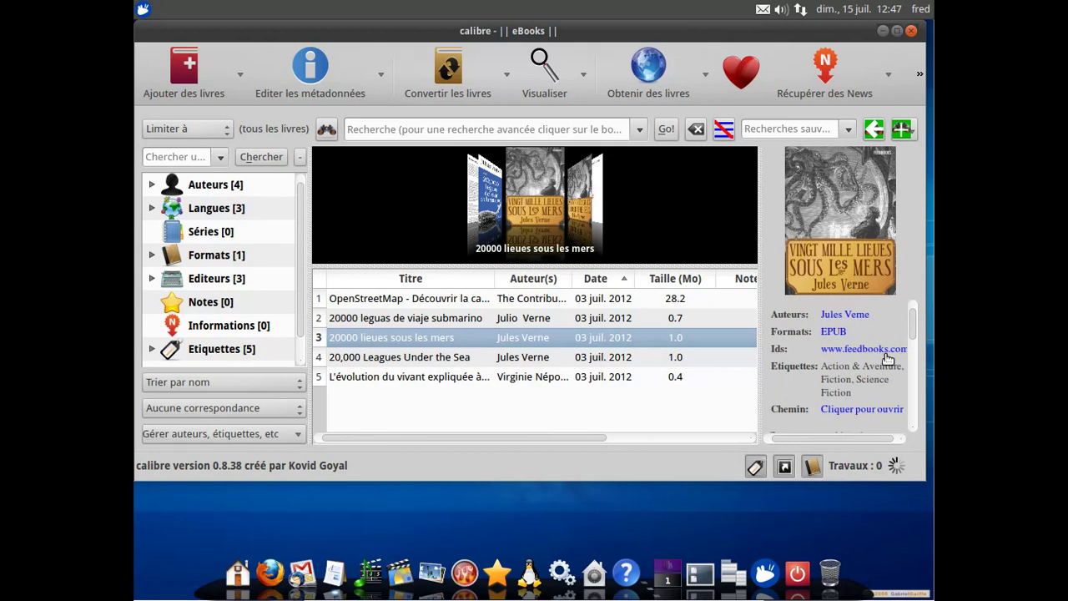
drag(907, 324, 912, 267)
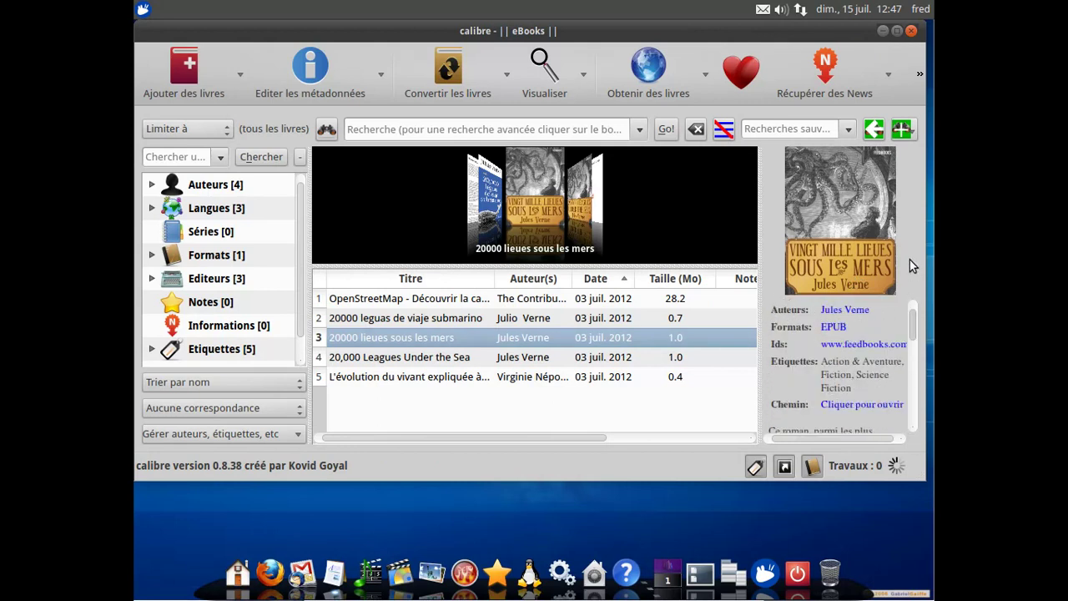
Open 20000 lieues sous les mers in the e-book viewer via Visualiser and turn the page.
right_click(386, 342)
mouse_move(456, 367)
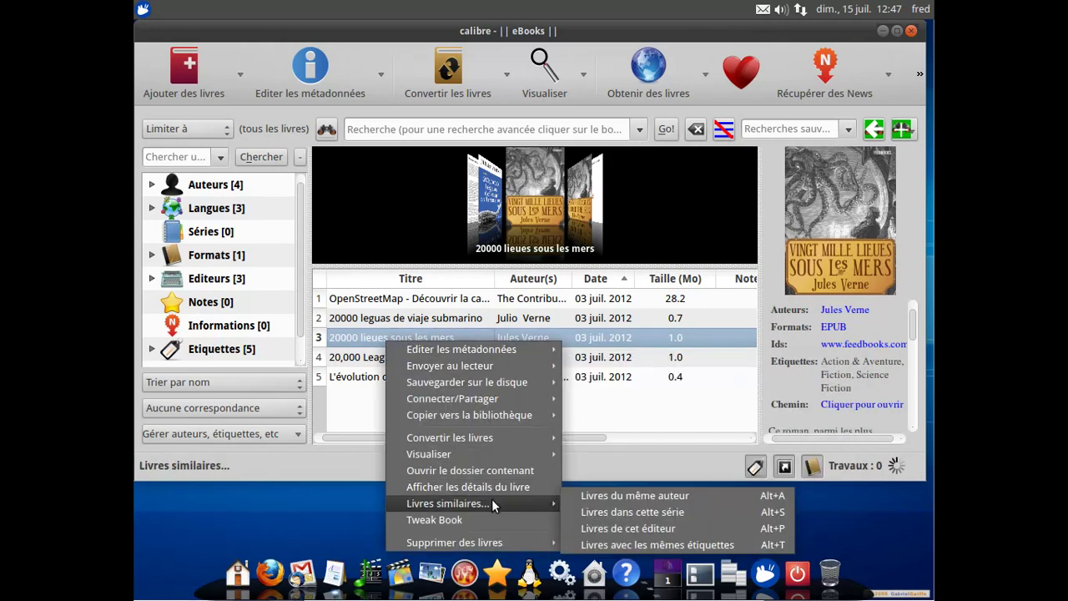
mouse_move(503, 414)
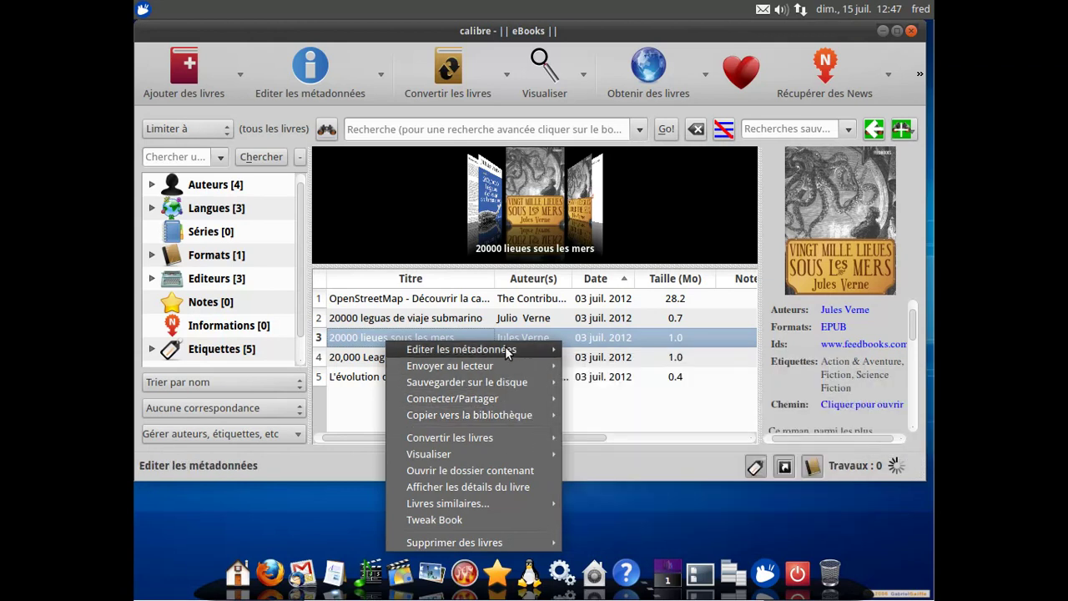
mouse_move(507, 443)
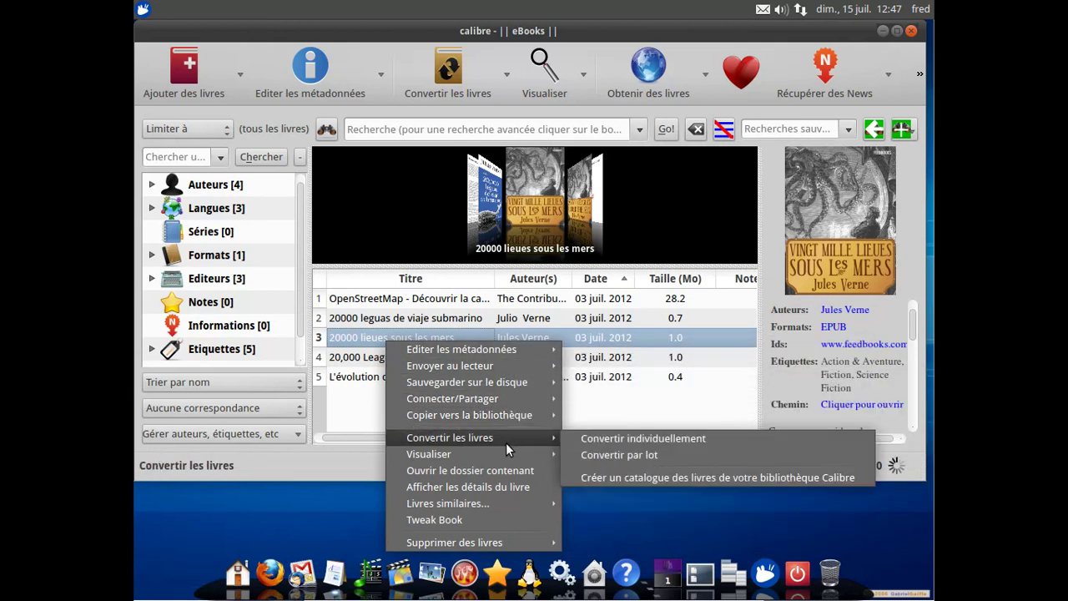
click(623, 454)
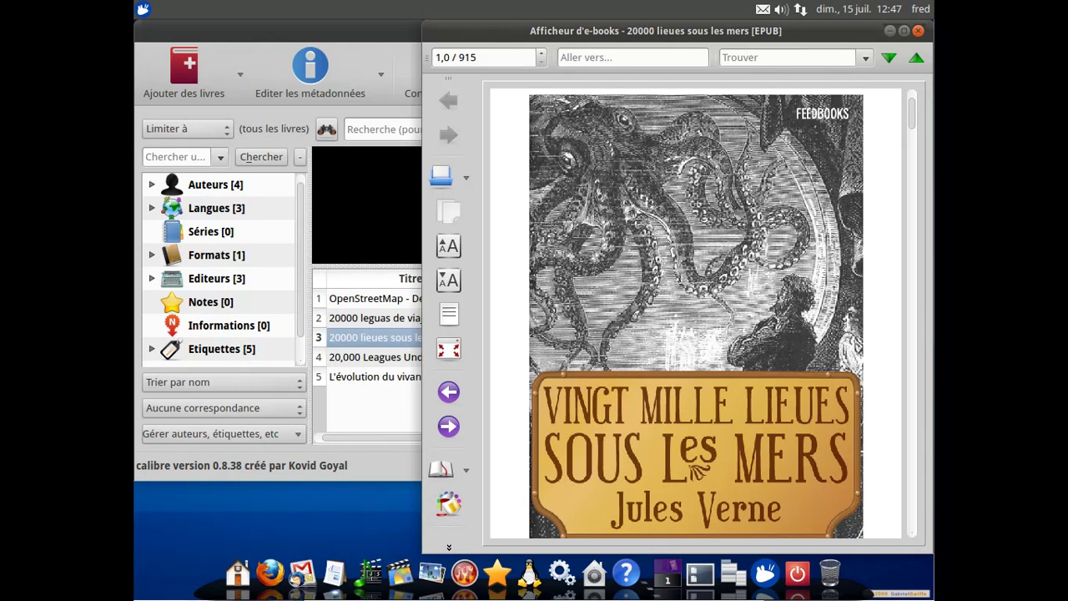
click(451, 427)
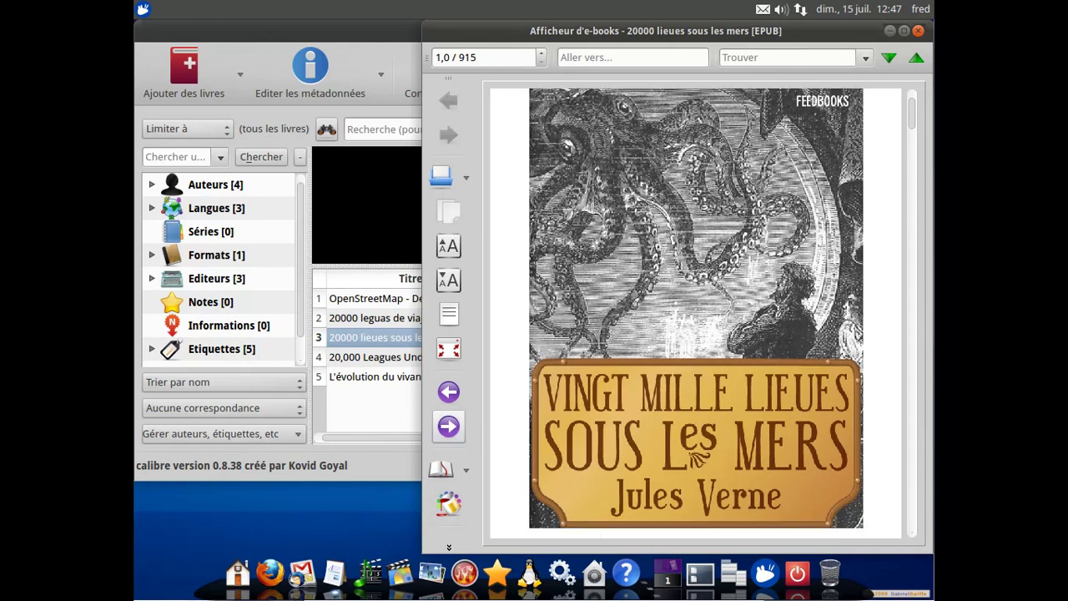